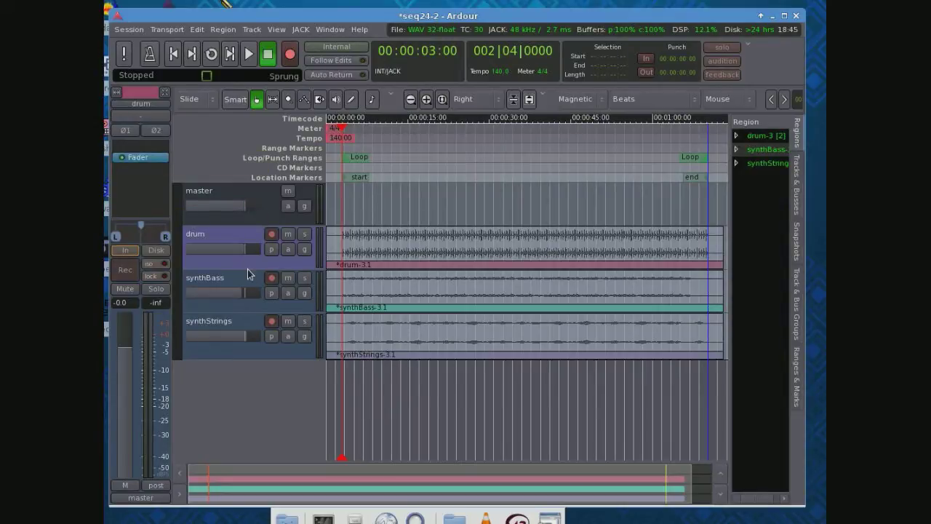
# Move the drum track's fader up and down, leaving its level at 0.2 dB.
pyautogui.moveTo(244, 256)
pyautogui.mouseDown()
pyautogui.moveTo(218, 257)
pyautogui.moveTo(257, 261)
pyautogui.mouseUp()
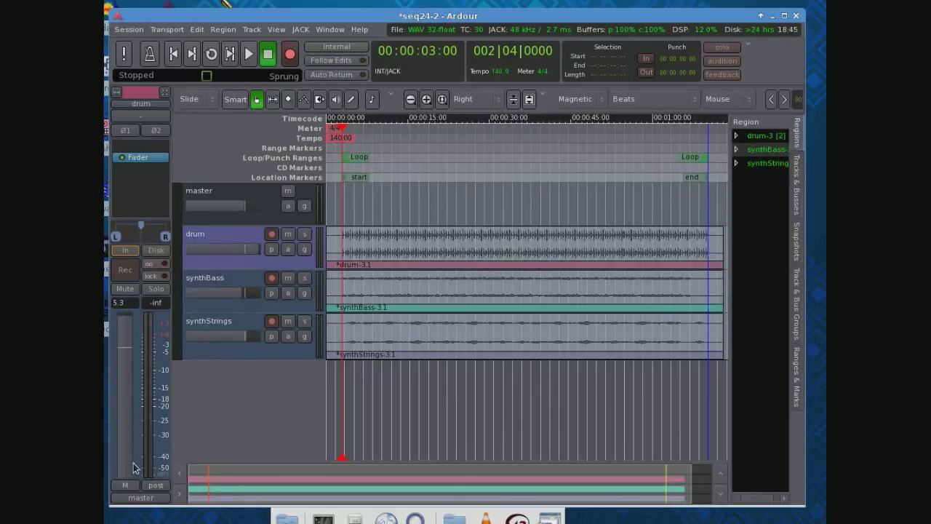
pyautogui.moveTo(257, 248)
pyautogui.mouseDown()
pyautogui.moveTo(222, 251)
pyautogui.moveTo(246, 253)
pyautogui.mouseUp()
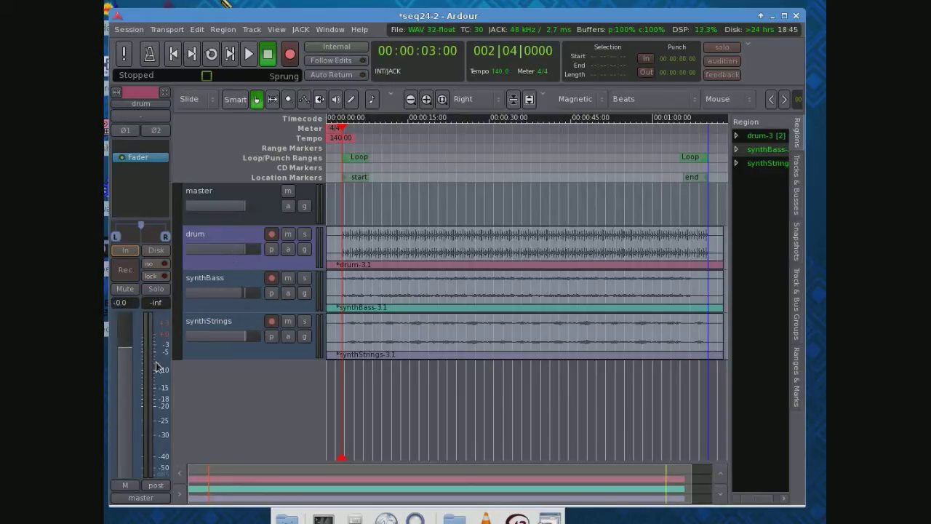
pyautogui.moveTo(121, 350)
pyautogui.mouseDown()
pyautogui.moveTo(121, 415)
pyautogui.moveTo(124, 354)
pyautogui.mouseUp()
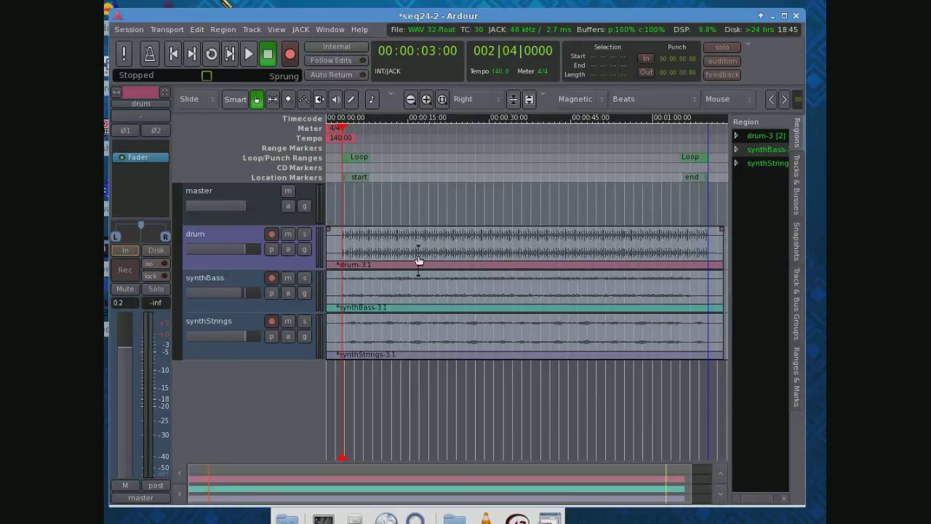
# Search the plugins for reverb and insert the LV2 Calf Reverb after the fader on the drum track.
pyautogui.rightClick(144, 182)
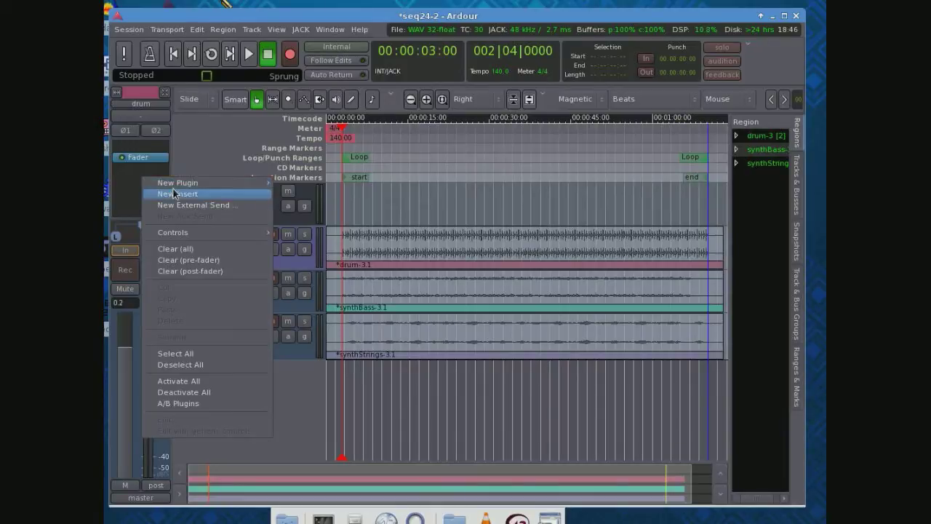
pyautogui.moveTo(182, 182)
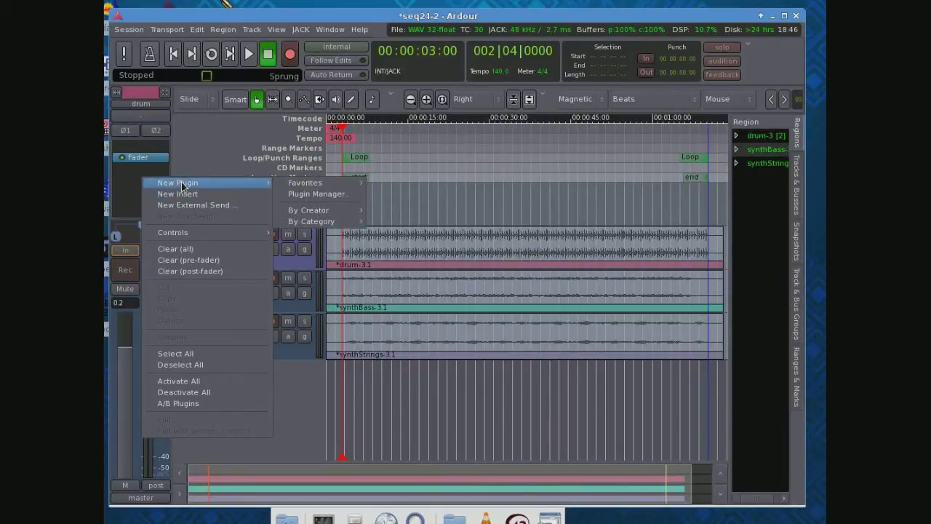
pyautogui.click(304, 201)
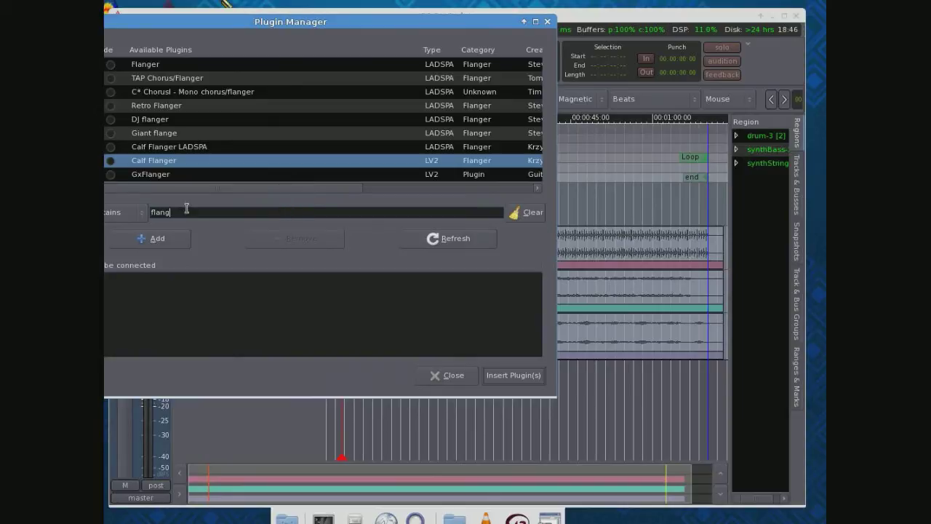
pyautogui.write('reverb')
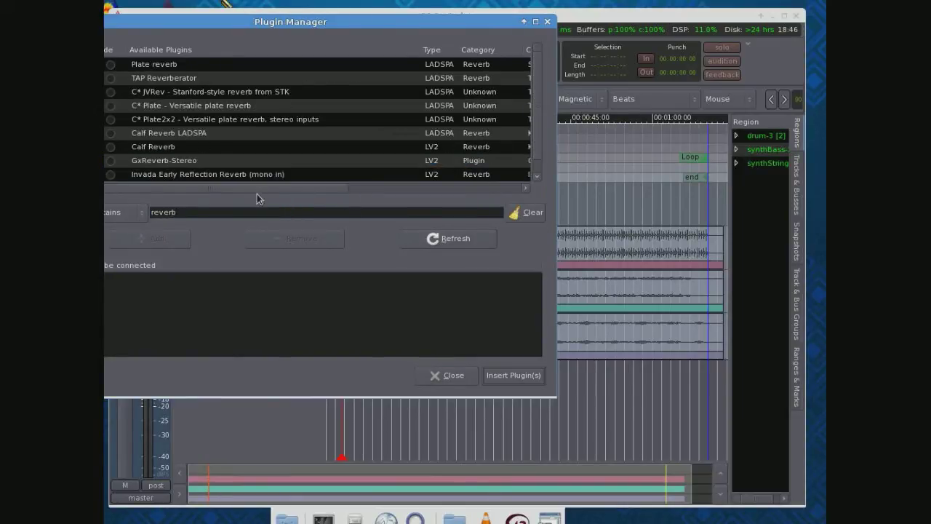
pyautogui.click(280, 149)
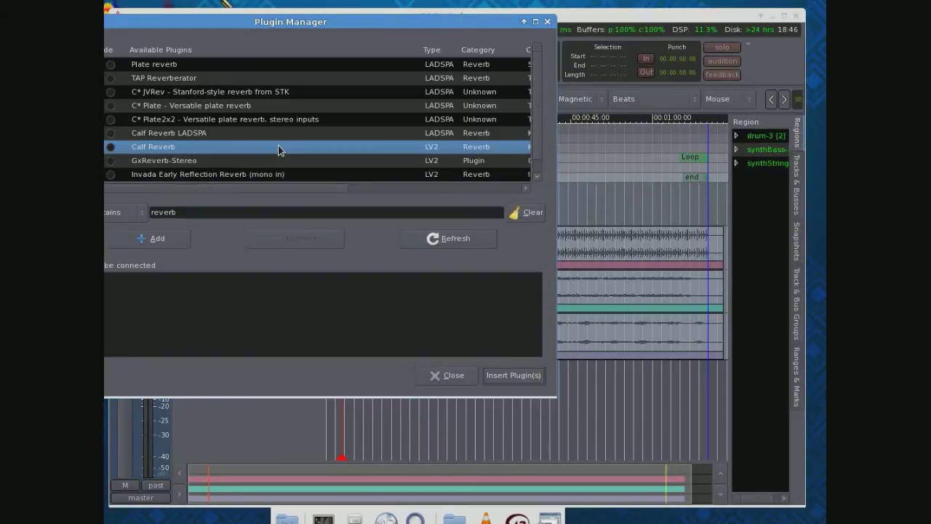
pyautogui.doubleClick(223, 148)
pyautogui.click(513, 376)
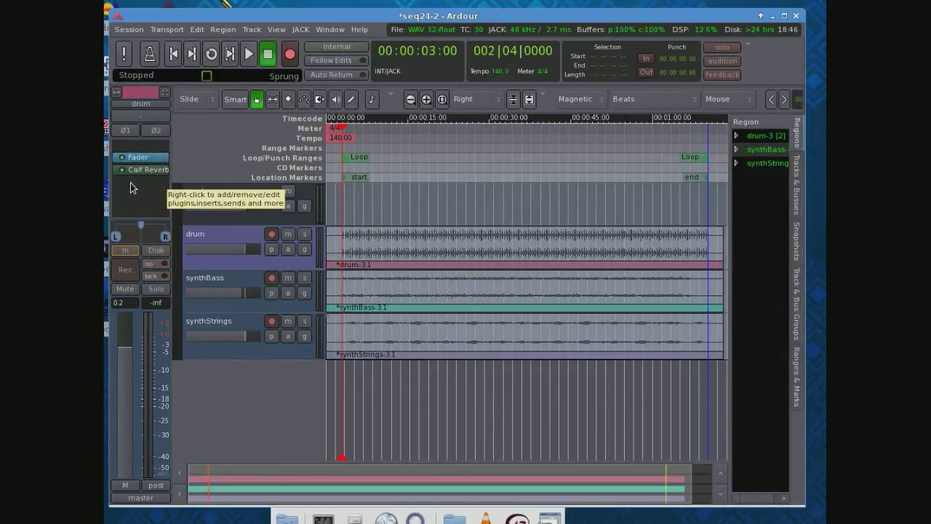
pyautogui.moveTo(138, 171)
pyautogui.mouseDown()
pyautogui.moveTo(139, 148)
pyautogui.moveTo(142, 177)
pyautogui.mouseUp()
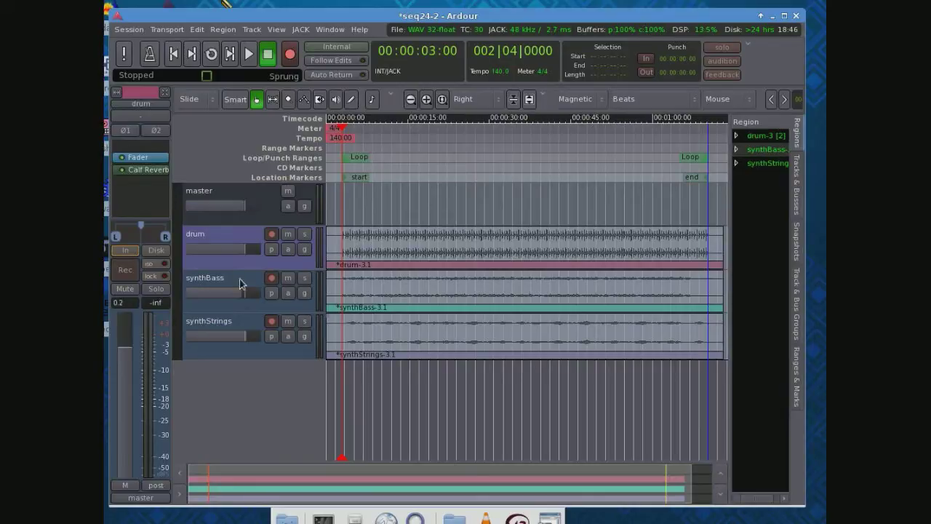
# Mute the synthBass and synthStrings tracks.
pyautogui.click(289, 280)
pyautogui.click(287, 320)
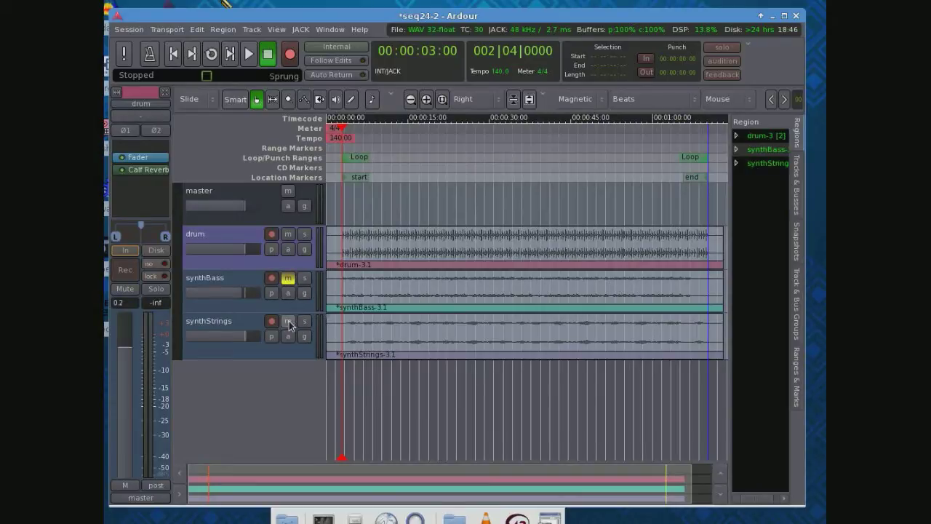
# Play the drum track while setting the Calf Reverb's Wet Amount to -5.4 dB, and stop playback.
pyautogui.doubleClick(136, 174)
pyautogui.moveTo(389, 160); pyautogui.dragTo(287, 341)
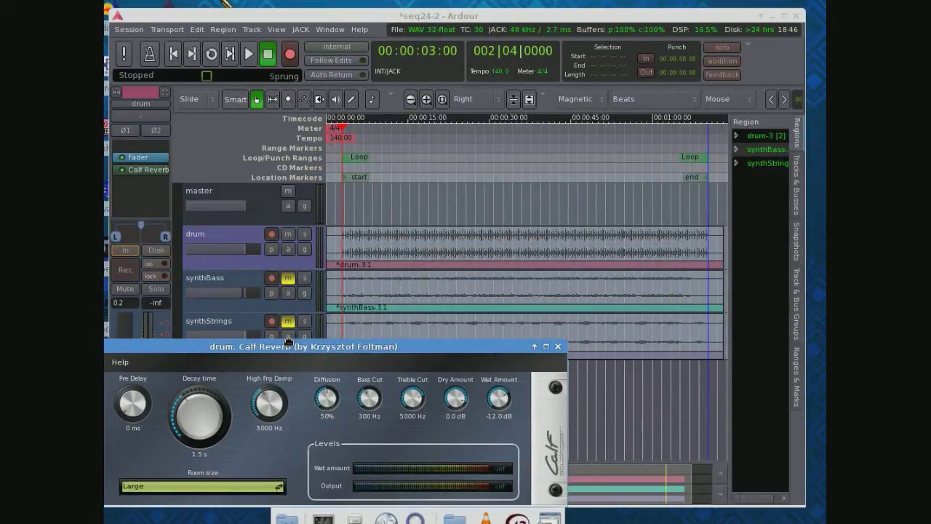
pyautogui.click(248, 55)
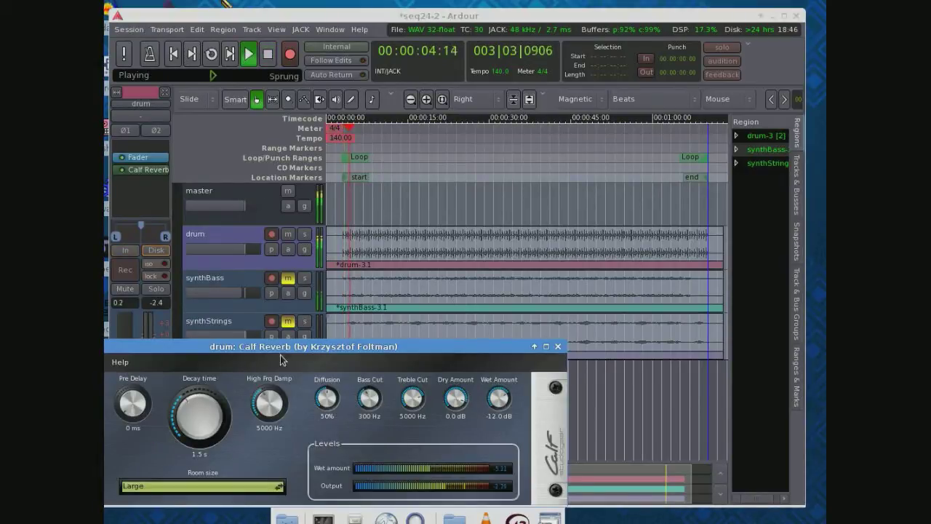
pyautogui.moveTo(372, 346); pyautogui.dragTo(425, 318)
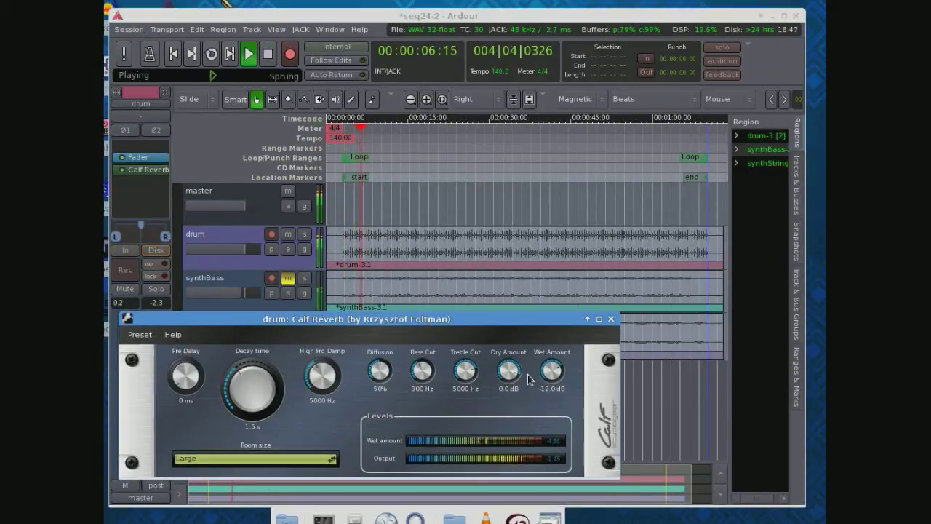
pyautogui.scroll(10, 550, 371)
pyautogui.scroll(2, 551, 367)
pyautogui.scroll(-5, 550, 367)
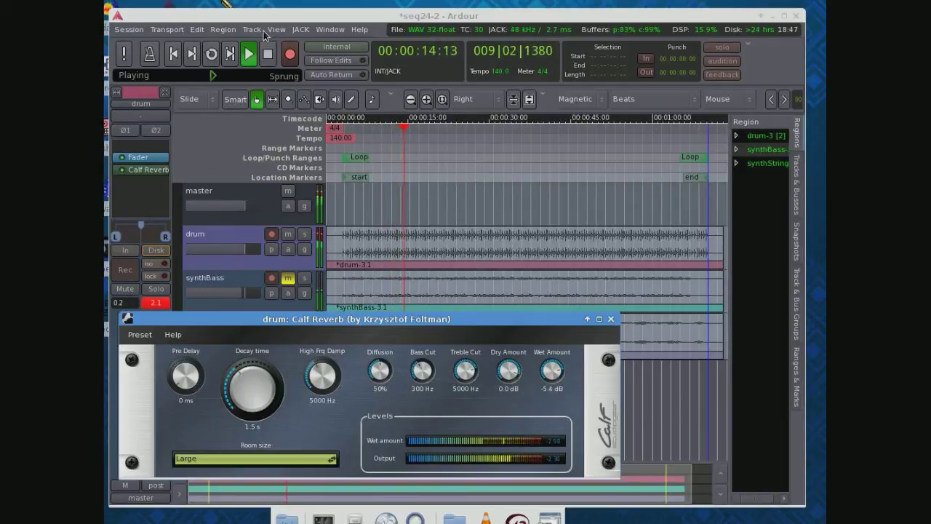
pyautogui.click(268, 53)
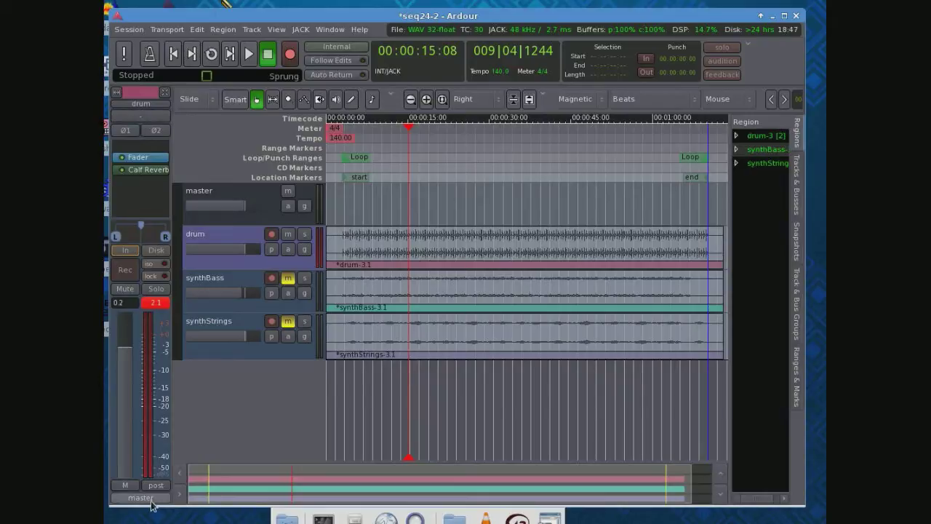
# Delete the Calf Reverb plugin from the drum track.
pyautogui.rightClick(144, 173)
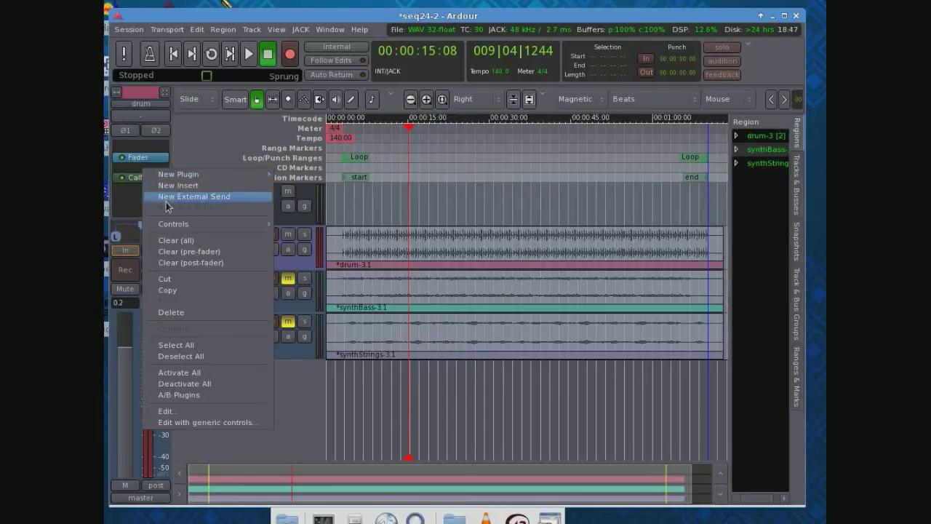
pyautogui.click(203, 313)
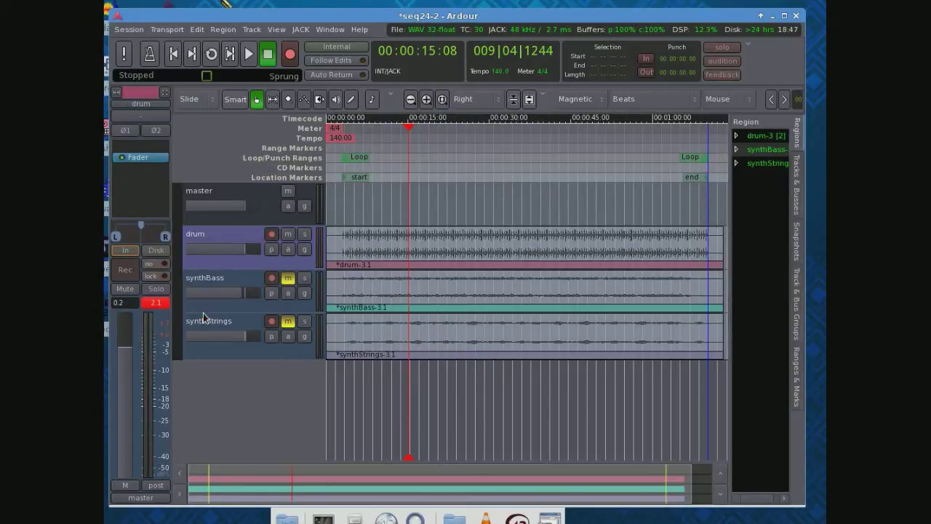
# Add one stereo bus named "flanger bus" to the session.
pyautogui.doubleClick(247, 387)
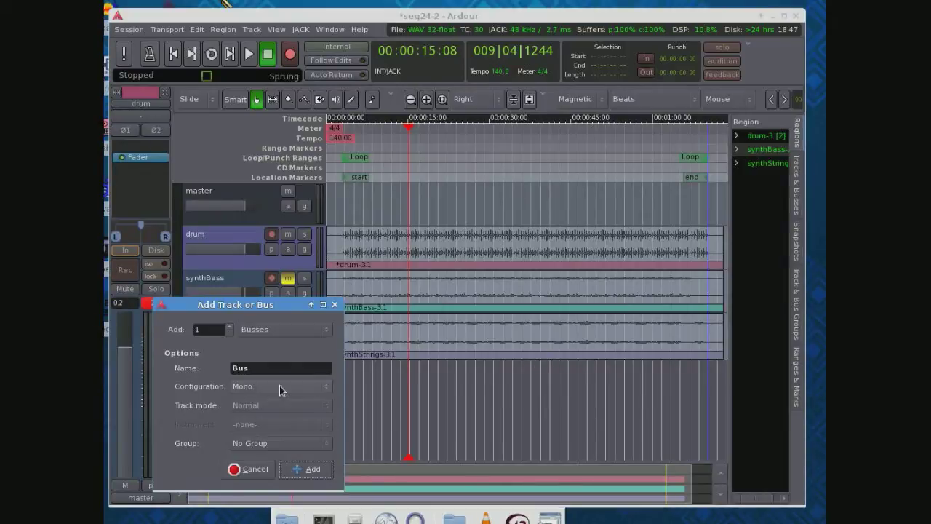
pyautogui.click(320, 390)
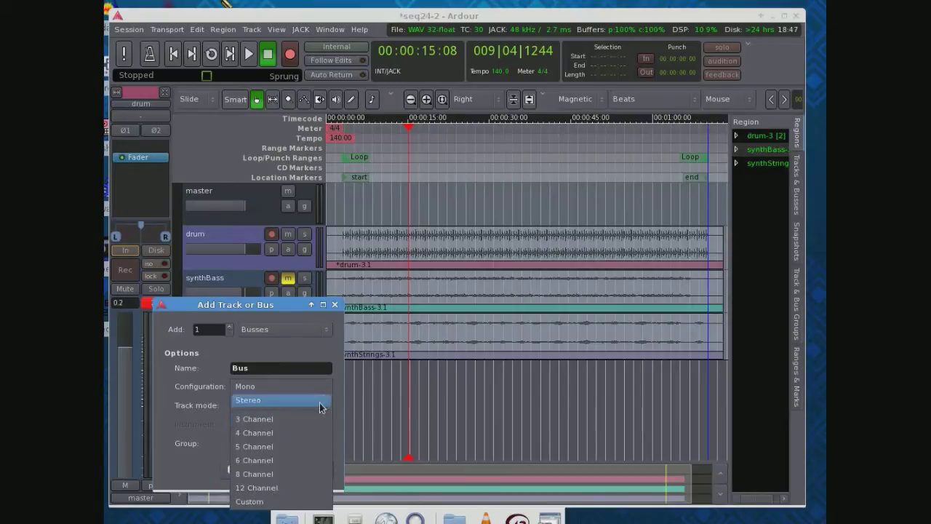
pyautogui.click(319, 402)
pyautogui.moveTo(253, 367); pyautogui.dragTo(208, 367)
pyautogui.write('fla')
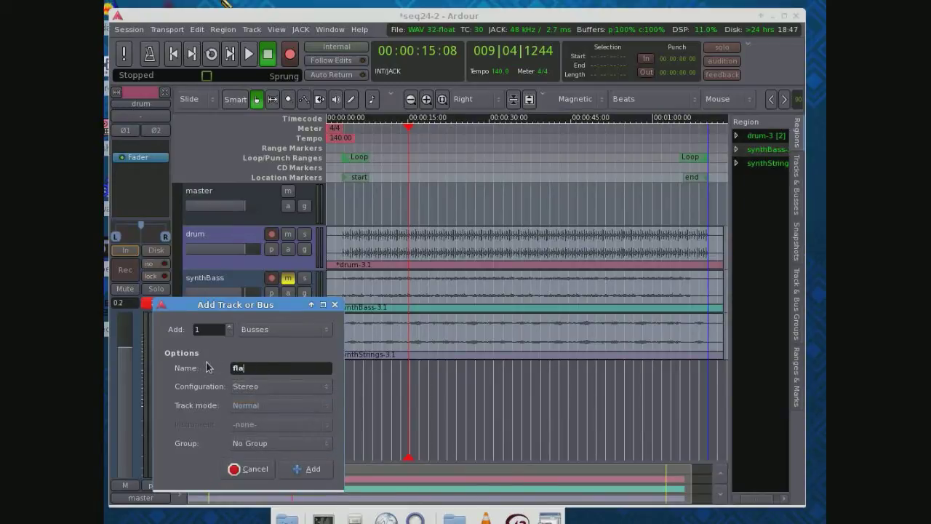
pyautogui.write('nger bus')
pyautogui.click(327, 470)
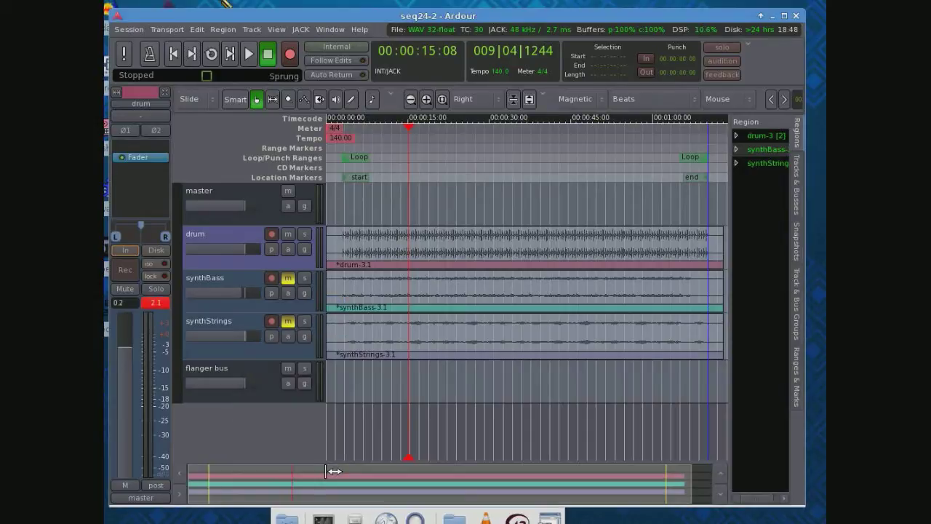
# Add a pre-fader aux send from the drum track to the flanger bus and raise its send level.
pyautogui.rightClick(137, 148)
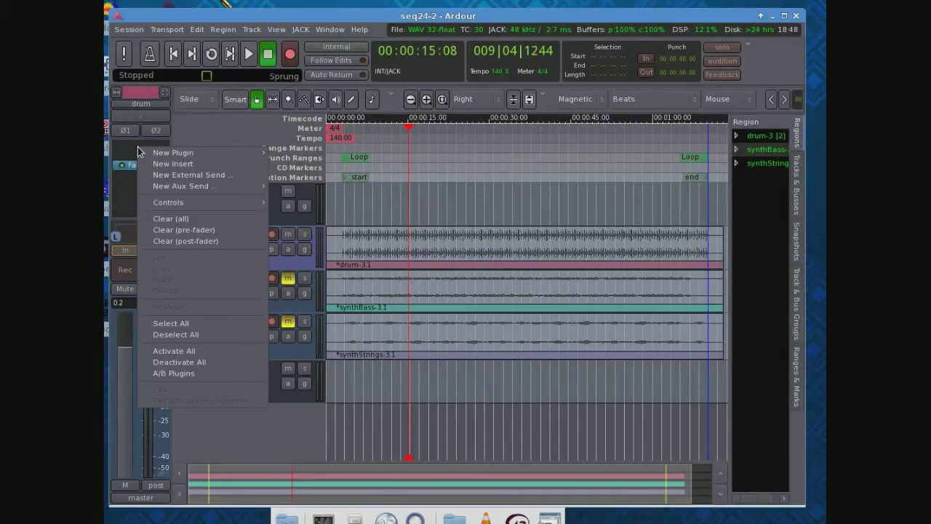
pyautogui.moveTo(170, 185)
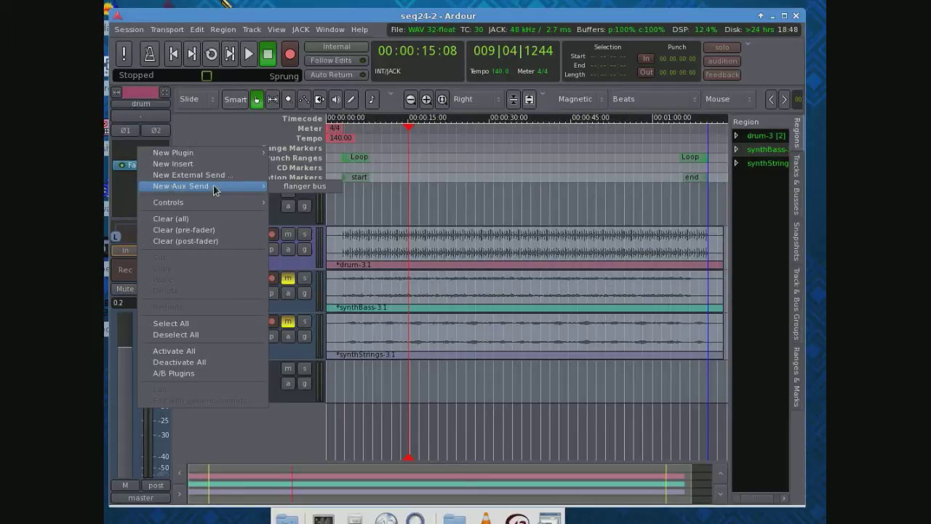
pyautogui.click(298, 186)
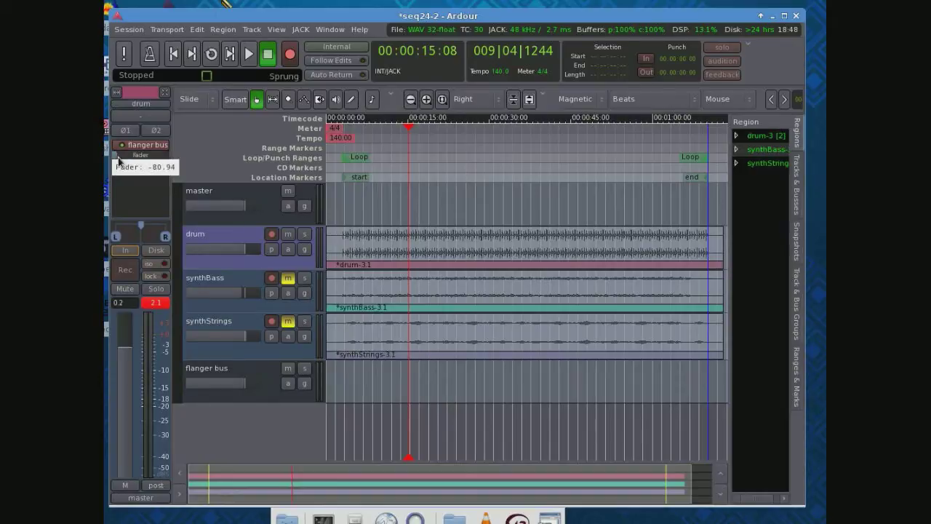
pyautogui.moveTo(117, 157)
pyautogui.moveTo(117, 157); pyautogui.dragTo(159, 160)
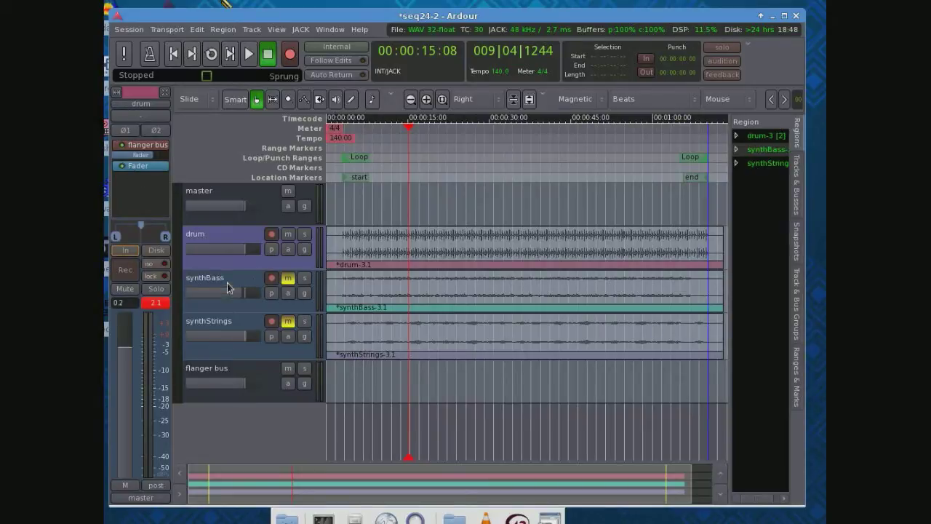
# Set the drum track's fader to 0.8 dB and reset its peak level indicator.
pyautogui.moveTo(245, 249)
pyautogui.mouseDown()
pyautogui.moveTo(209, 249)
pyautogui.moveTo(247, 256)
pyautogui.mouseUp()
pyautogui.click(155, 304)
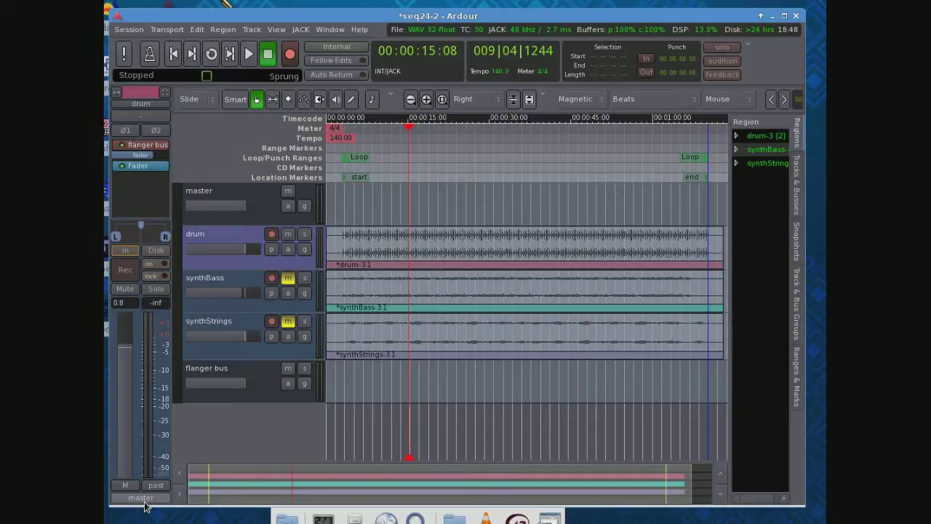
# Search the plugins for flanger and insert the LV2 Calf Flanger after the fader on the flanger bus.
pyautogui.click(226, 373)
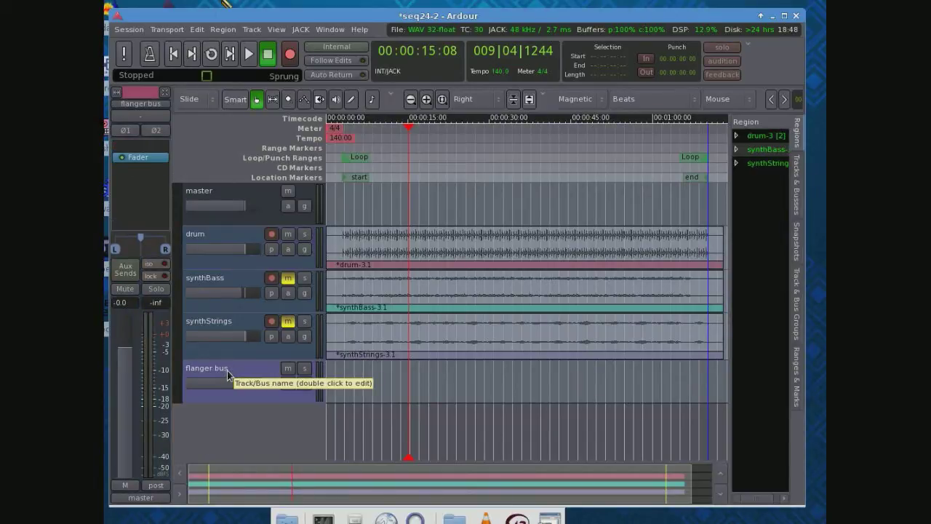
pyautogui.rightClick(130, 176)
pyautogui.moveTo(149, 182)
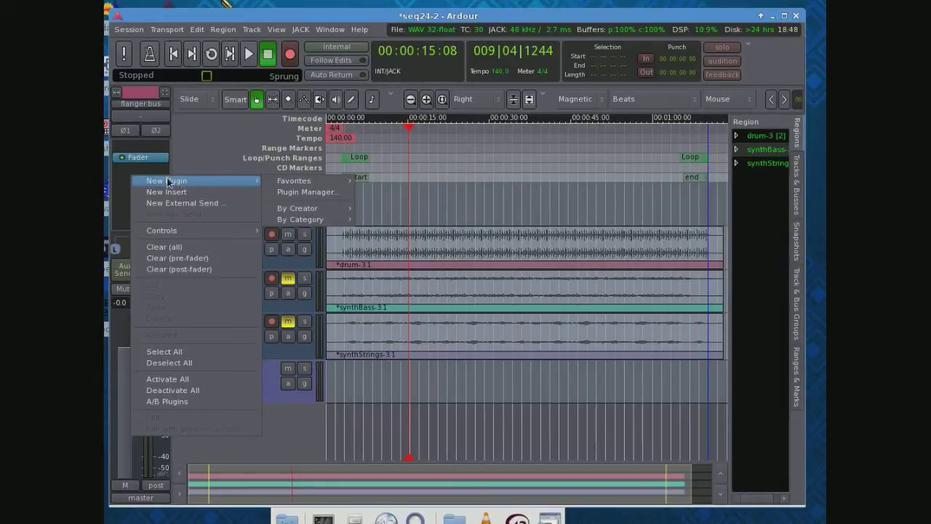
pyautogui.click(304, 191)
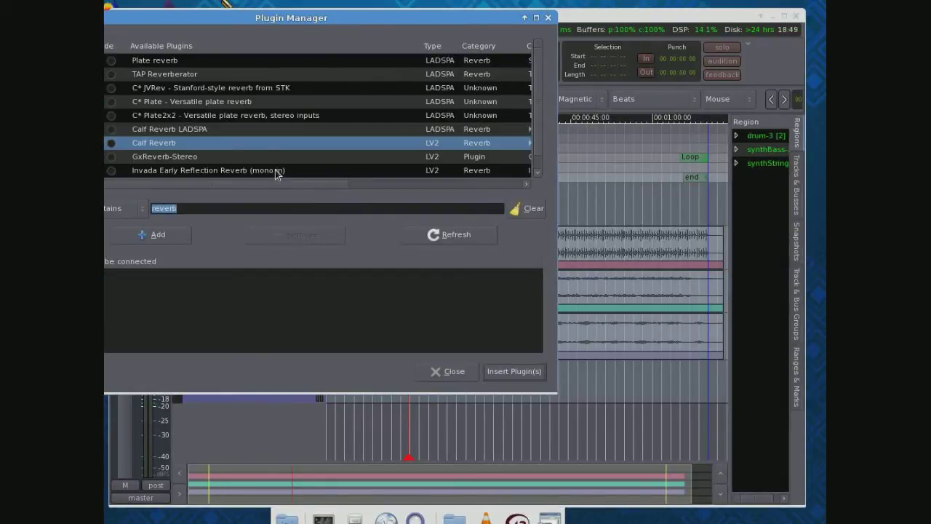
pyautogui.write('flanger')
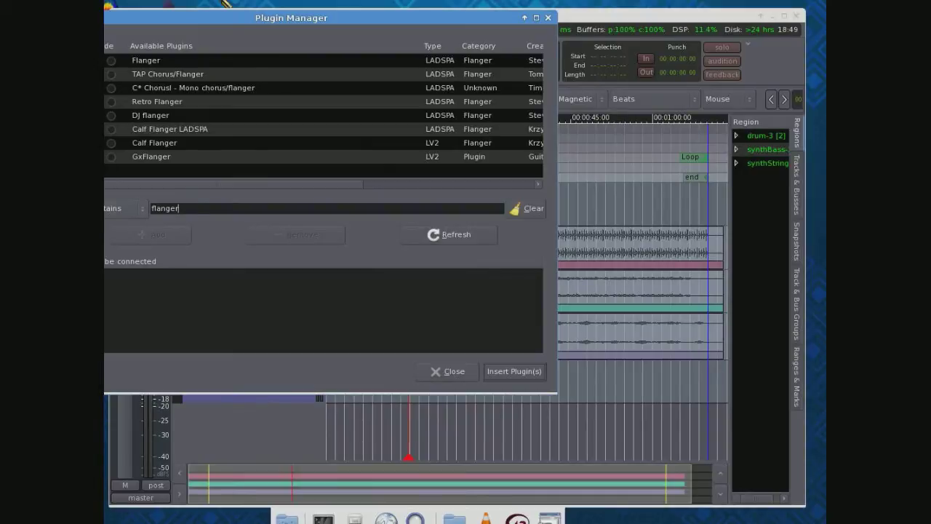
pyautogui.doubleClick(404, 144)
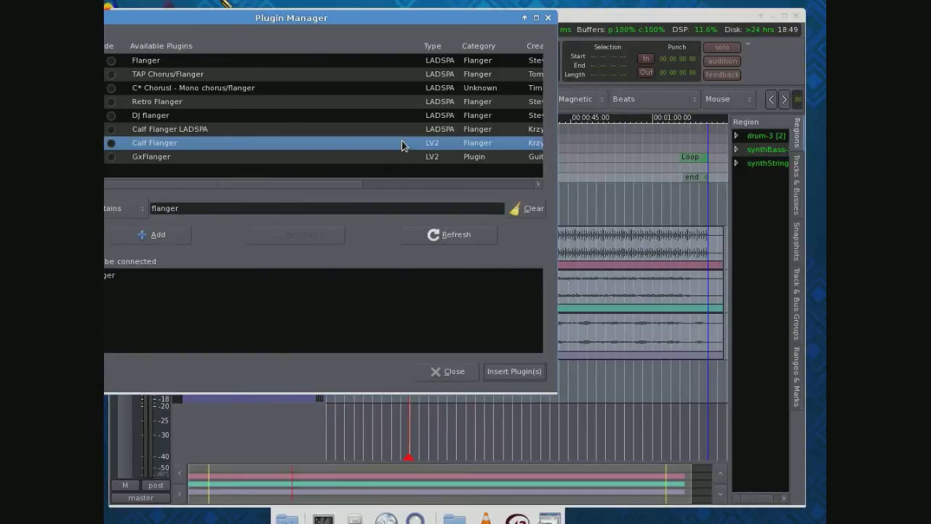
pyautogui.click(507, 376)
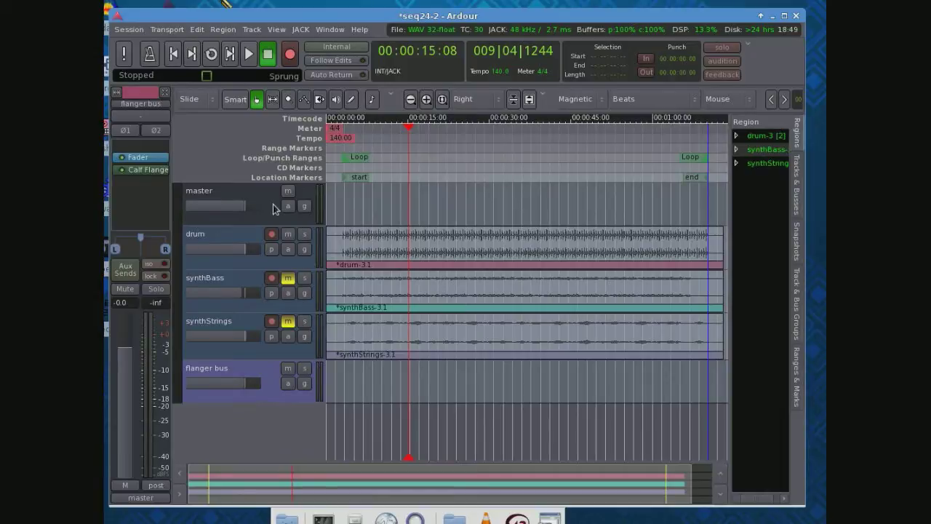
# Open the Calf Flanger's controls on the flanger bus and start playback to hear the effect on the drums.
pyautogui.doubleClick(146, 169)
pyautogui.moveTo(352, 139); pyautogui.dragTo(229, 306)
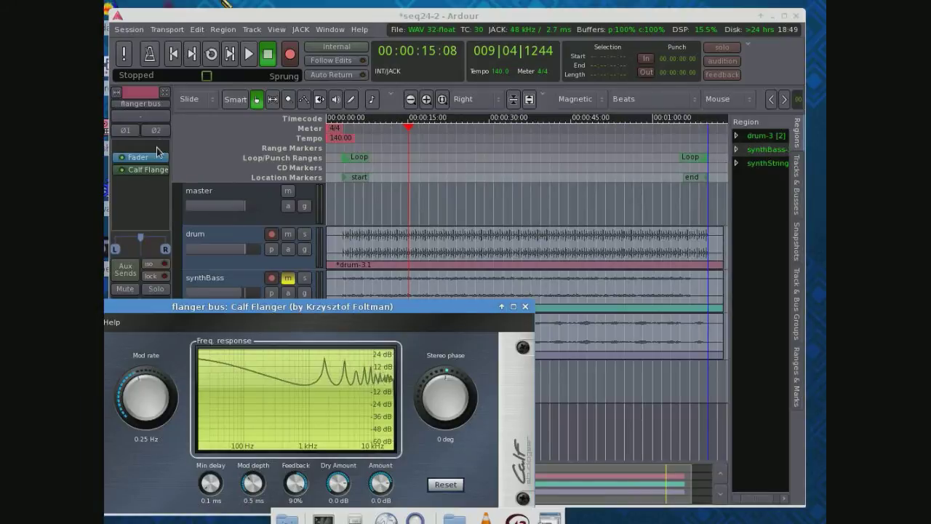
pyautogui.click(249, 57)
pyautogui.hotkey('alt', 'Tab')
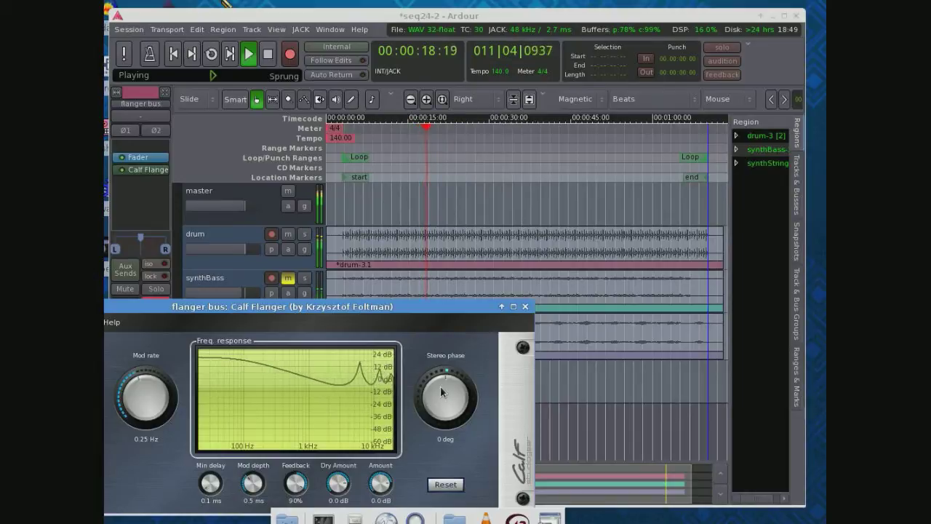
# Set the Calf Flanger's stereo phase to 43.2 deg, dry amount to -26.6 dB and amount to 10.1 dB, and stop playback.
pyautogui.moveTo(440, 382); pyautogui.dragTo(442, 384)
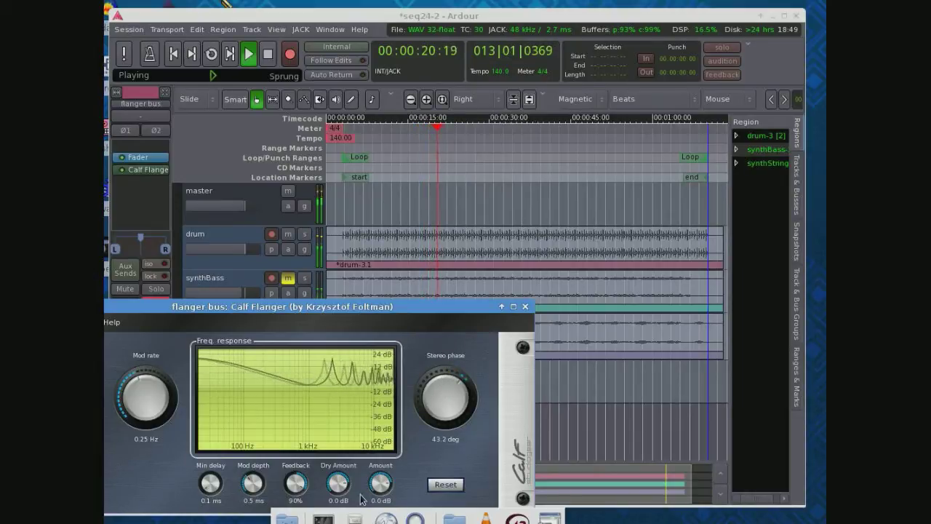
pyautogui.moveTo(338, 487); pyautogui.dragTo(411, 483)
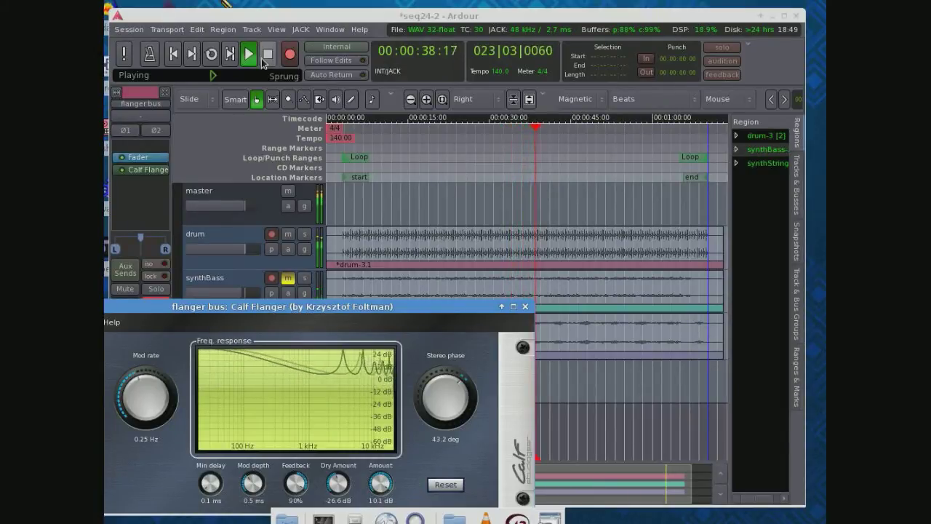
pyautogui.click(525, 307)
pyautogui.press('space')
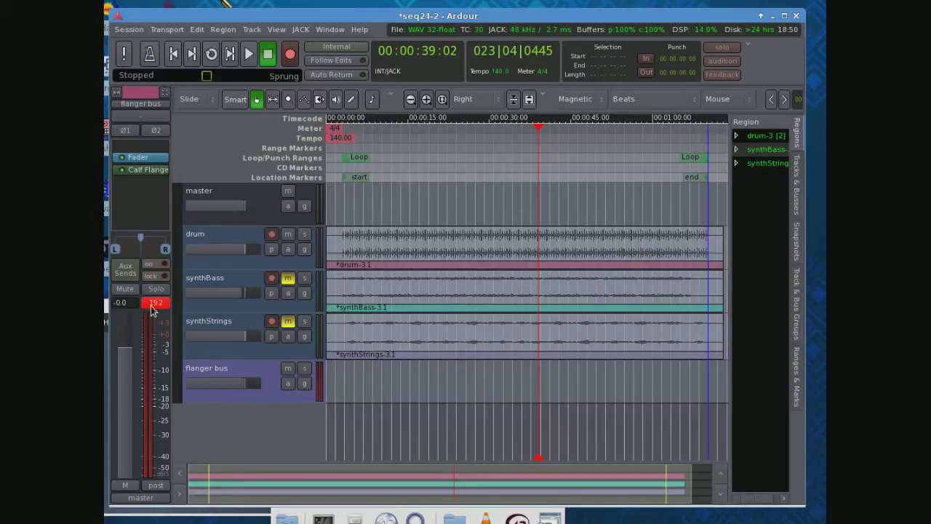
# Review the drum track's send and the flanger bus's processors, and reopen the Calf Flanger's controls.
pyautogui.rightClick(135, 189)
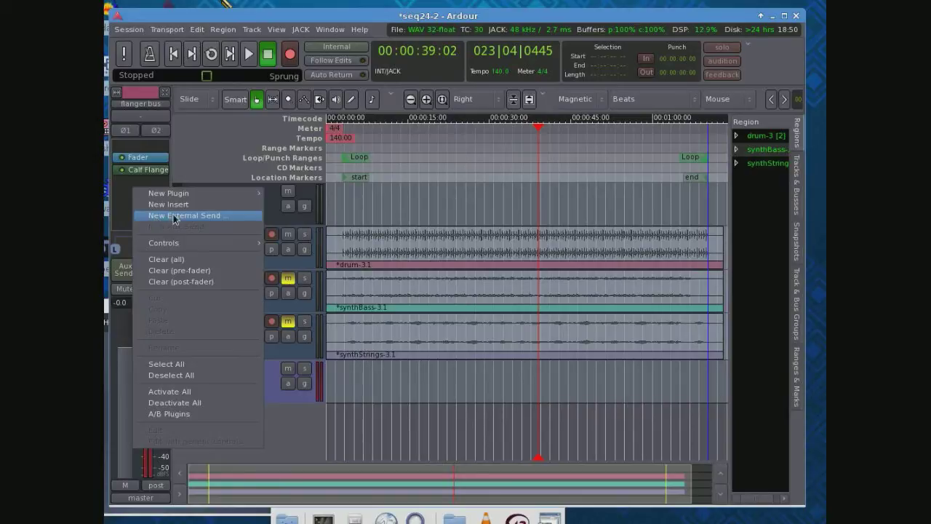
pyautogui.click(128, 204)
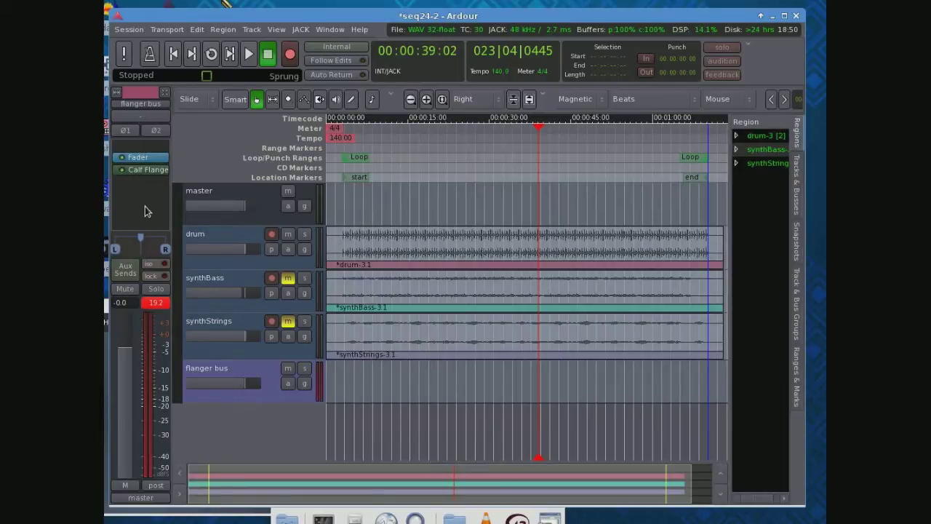
pyautogui.click(211, 235)
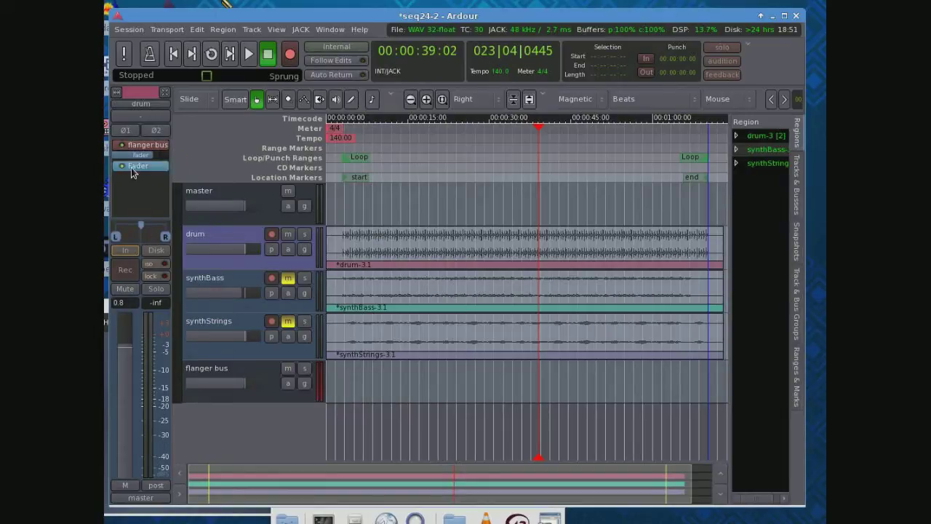
pyautogui.click(236, 374)
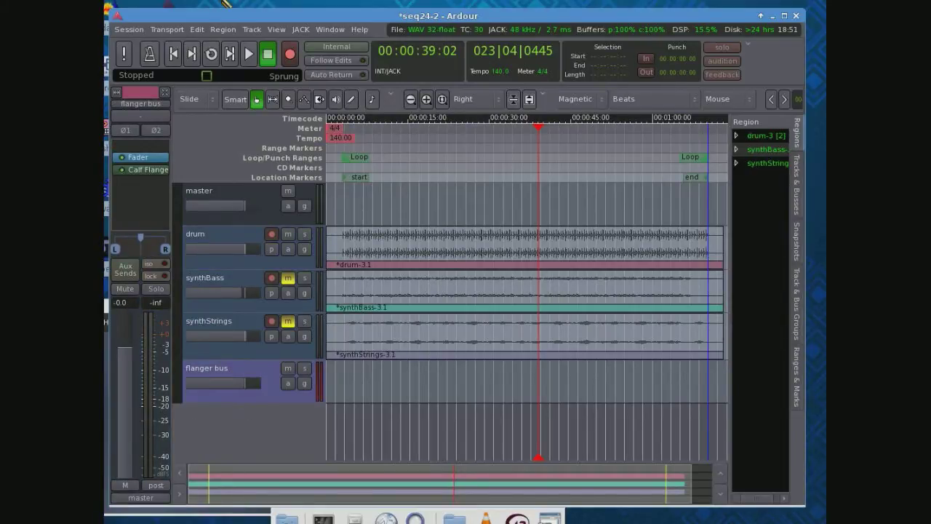
pyautogui.doubleClick(148, 170)
pyautogui.moveTo(342, 327); pyautogui.dragTo(608, 132)
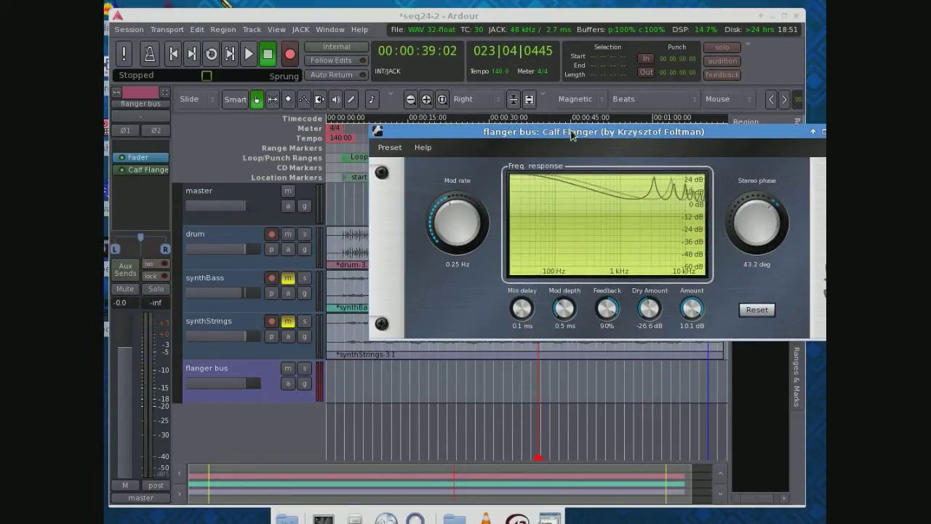
# Create a track group named demo from the synthBass track, sharing muting and soloing.
pyautogui.click(229, 282)
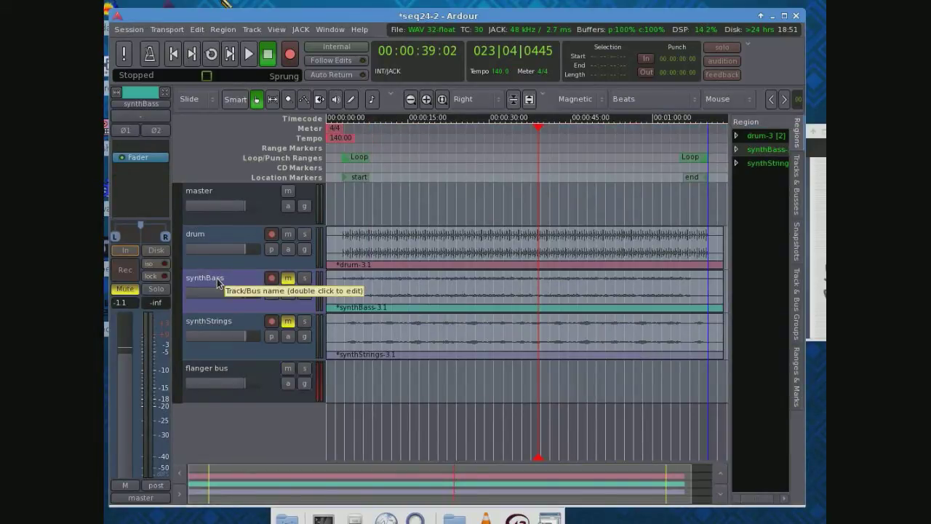
pyautogui.rightClick(218, 282)
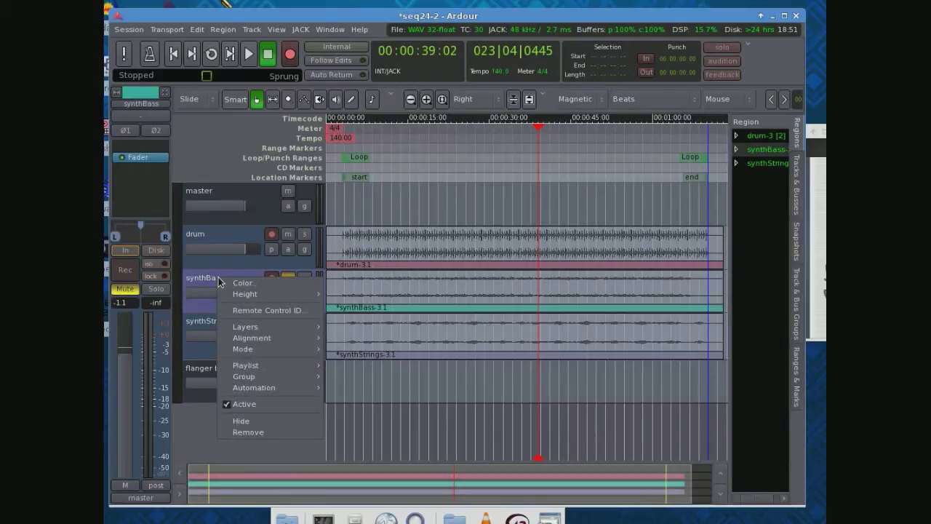
pyautogui.moveTo(247, 376)
pyautogui.click(349, 376)
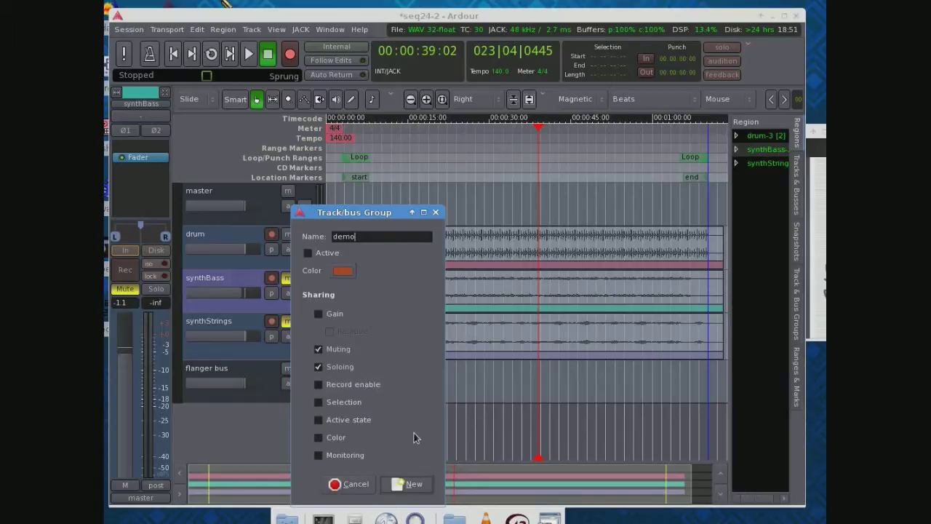
pyautogui.click(411, 485)
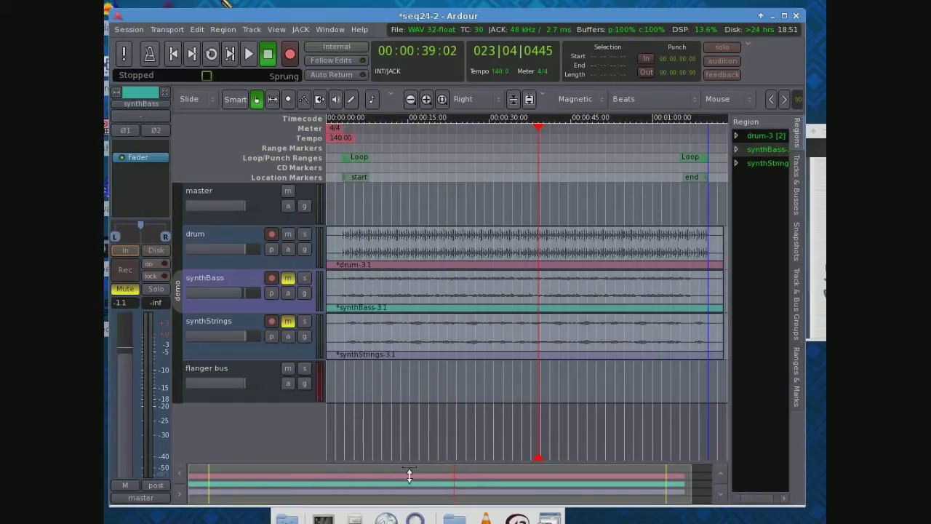
# Add the synthStrings track to the demo group.
pyautogui.click(215, 326)
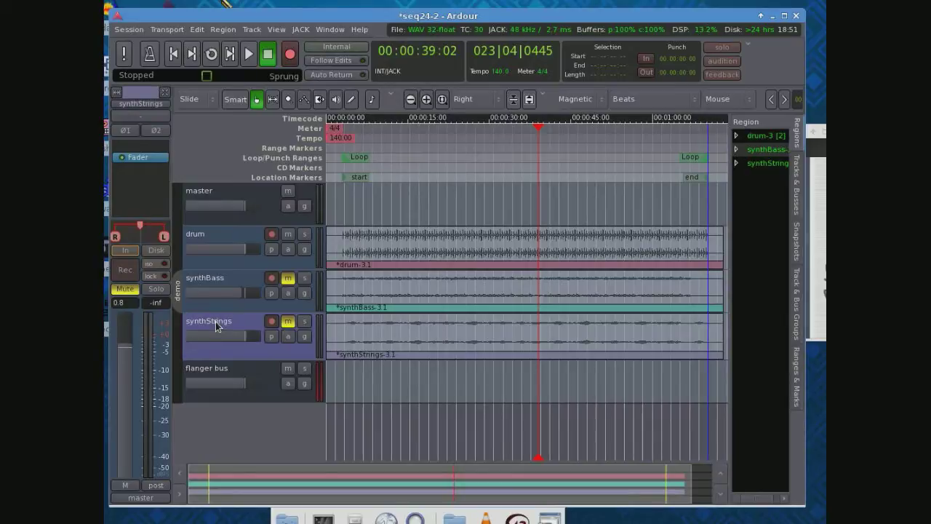
pyautogui.rightClick(216, 325)
pyautogui.moveTo(281, 425)
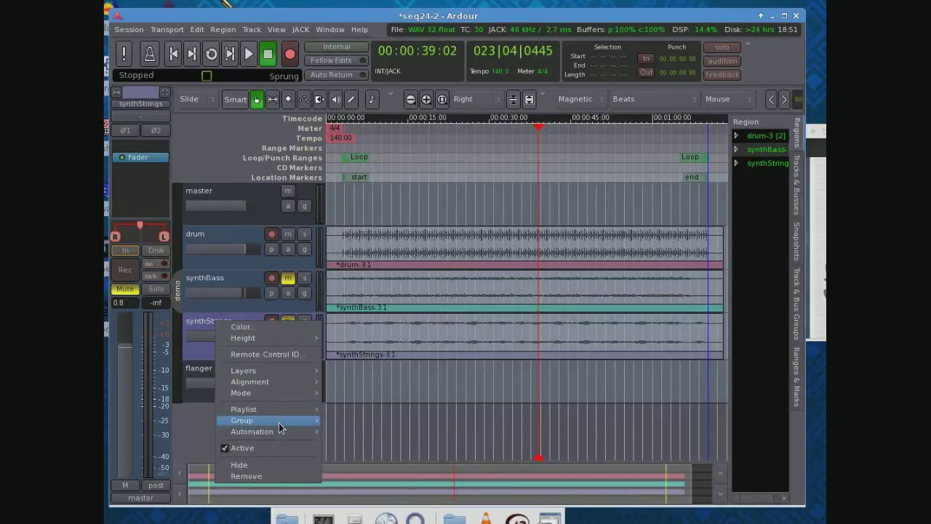
pyautogui.click(365, 473)
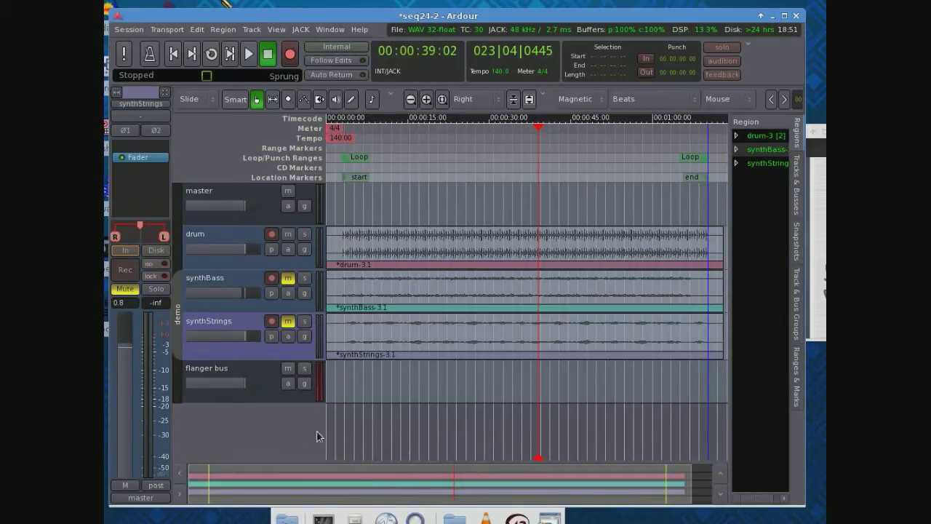
# Add a new subgroup bus for the demo group.
pyautogui.rightClick(177, 323)
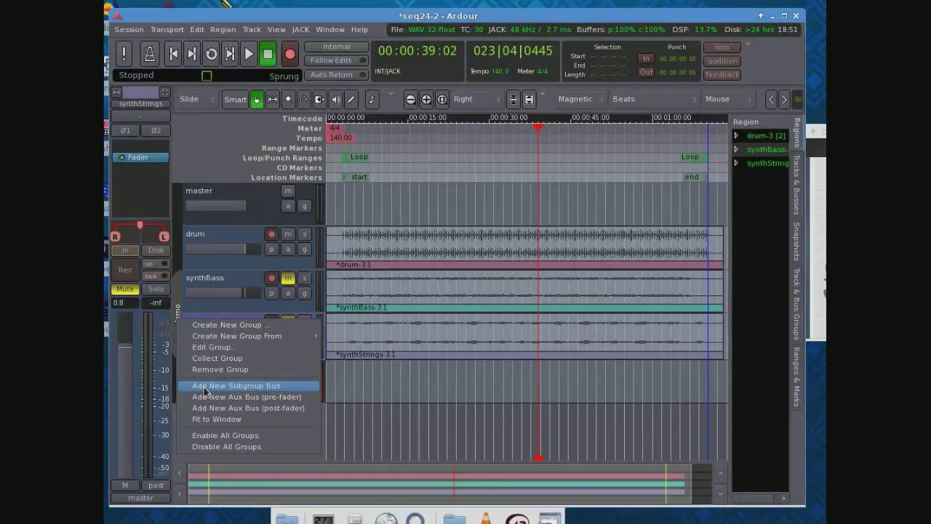
pyautogui.click(416, 445)
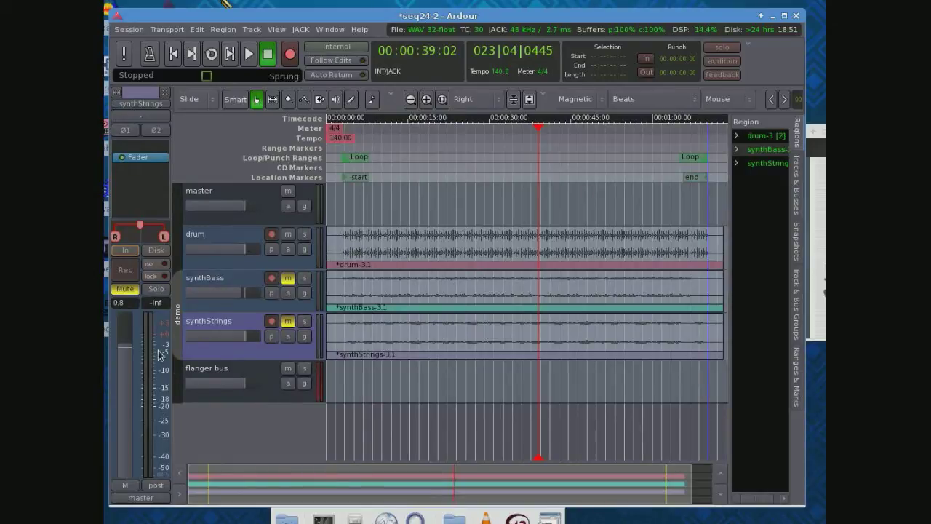
pyautogui.rightClick(179, 327)
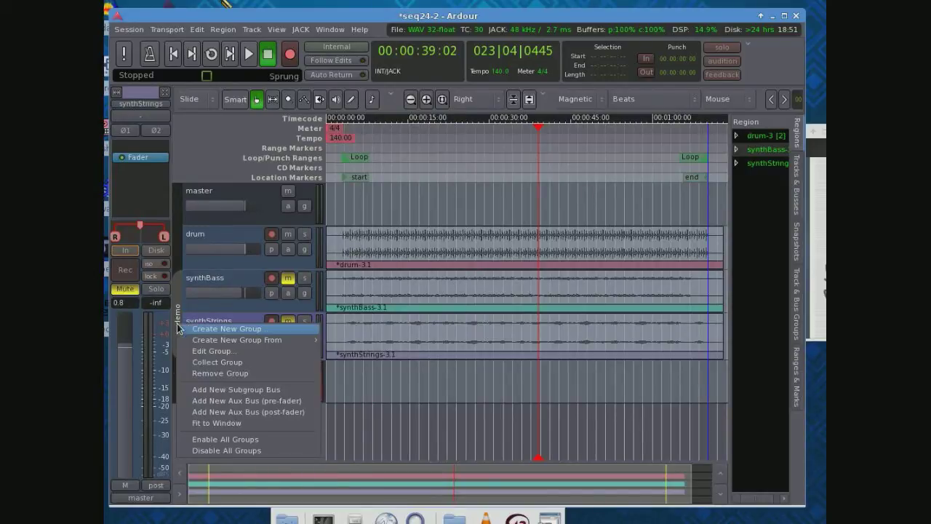
pyautogui.click(216, 390)
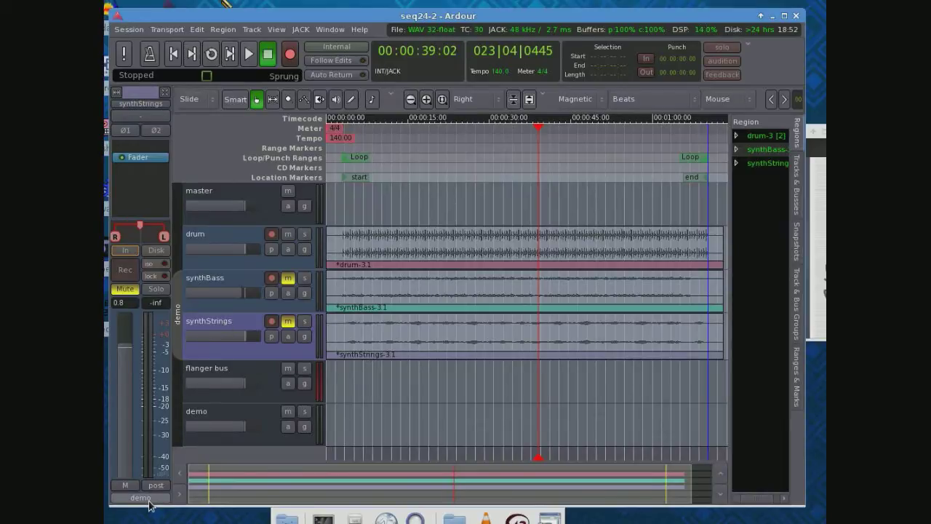
# Examine the output routing of the synthBass and synthStrings tracks and of the demo subgroup bus.
pyautogui.click(209, 284)
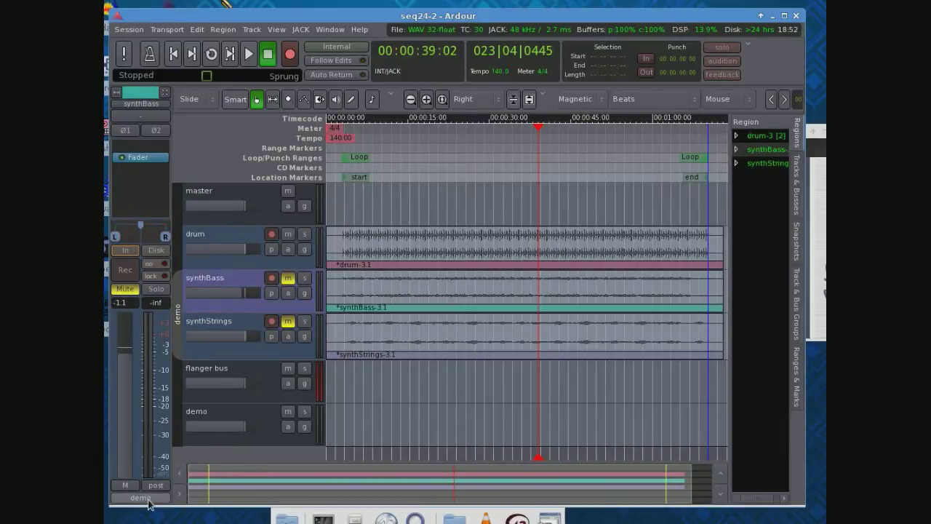
pyautogui.click(211, 417)
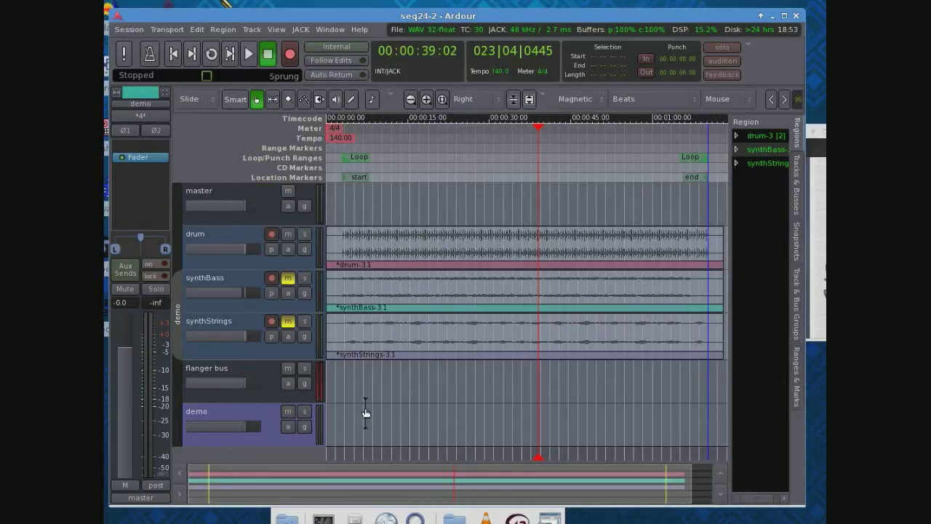
pyautogui.click(233, 283)
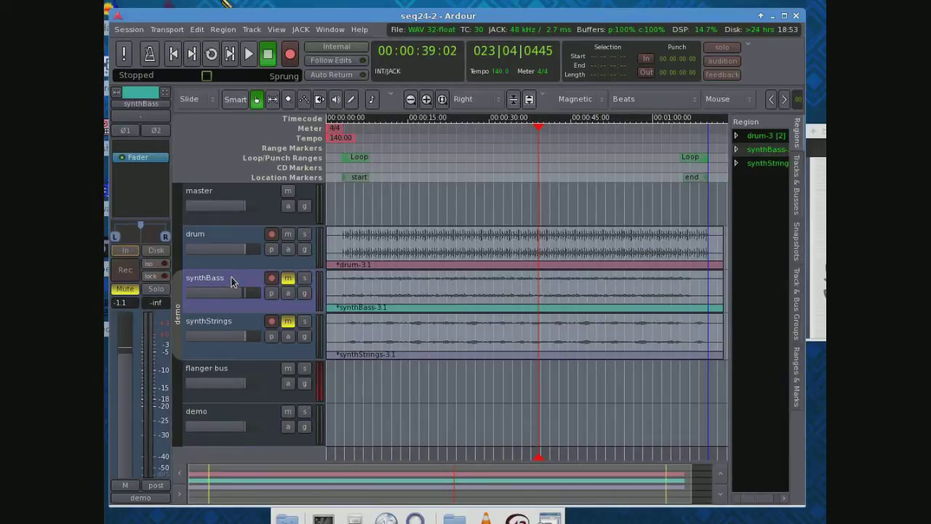
pyautogui.click(244, 329)
# Delete the drum track's aux send to the flanger bus and remove the flanger bus from the session.
pyautogui.click(239, 240)
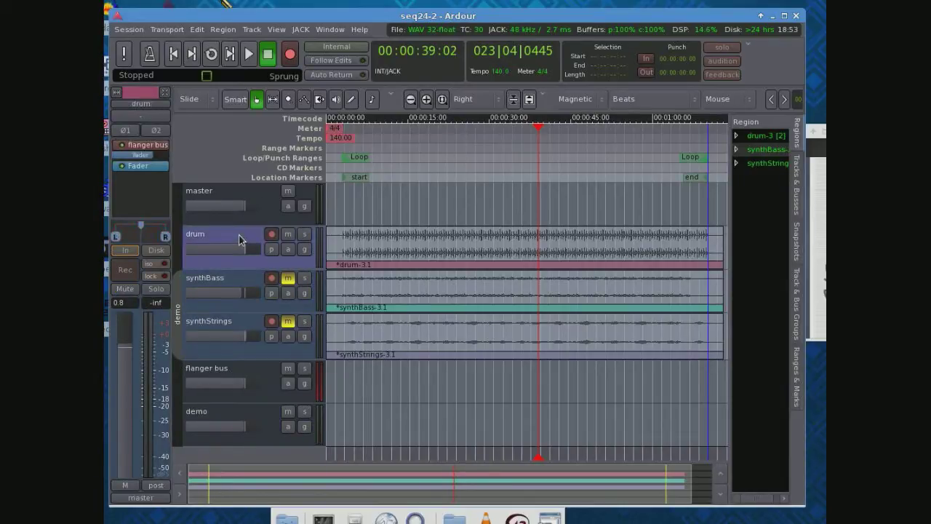
pyautogui.rightClick(155, 154)
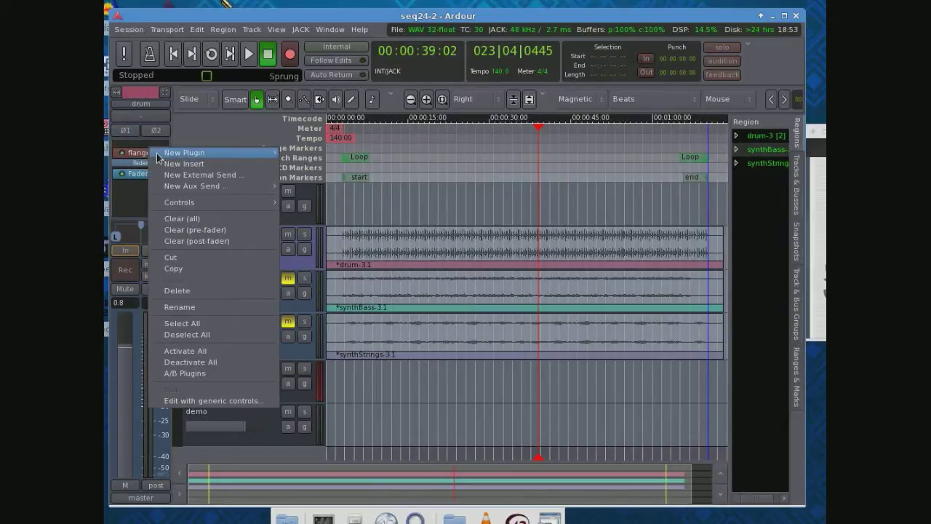
pyautogui.click(196, 290)
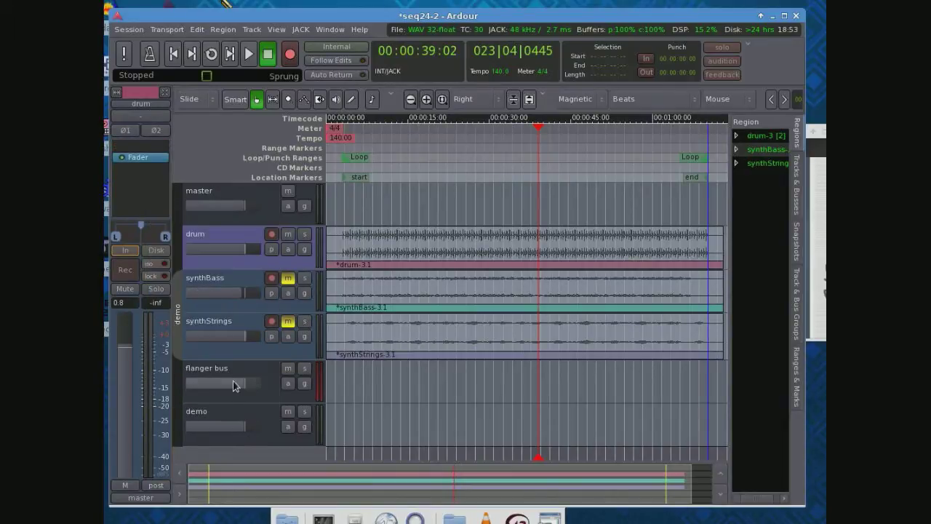
pyautogui.rightClick(235, 375)
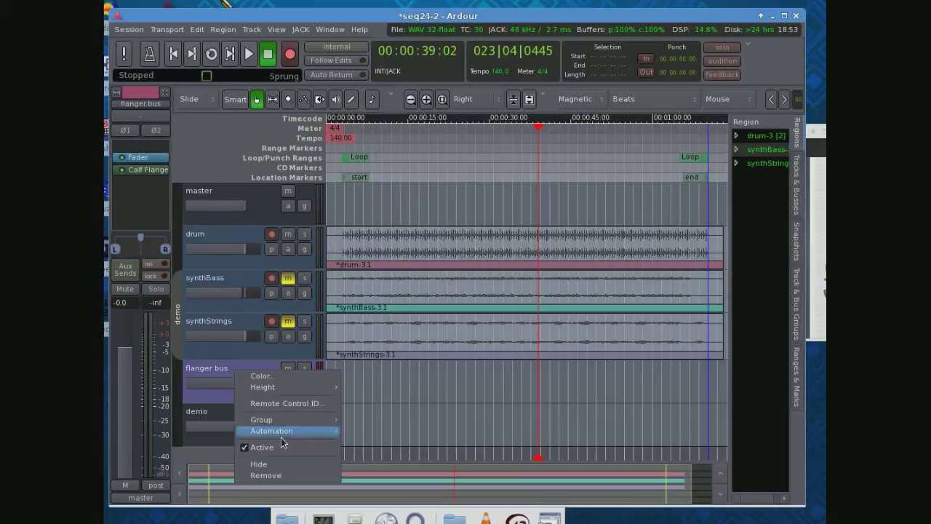
pyautogui.click(287, 478)
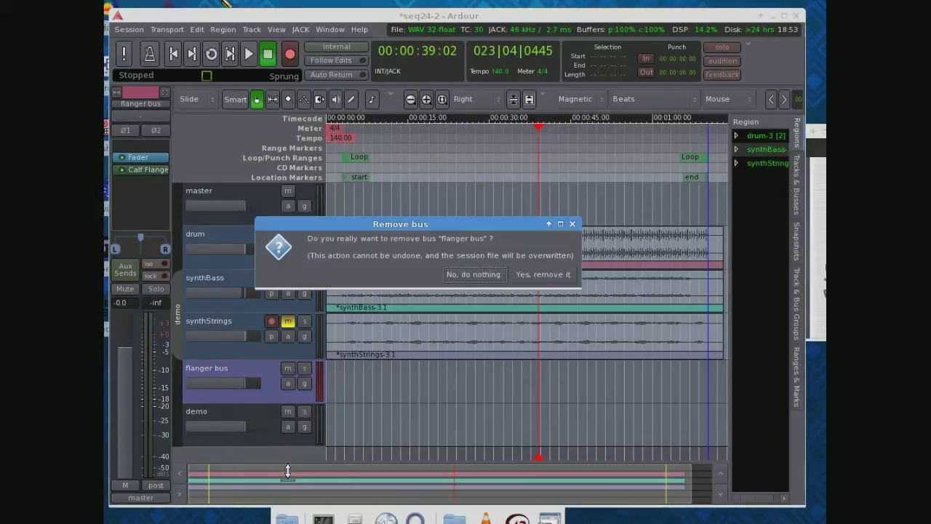
pyautogui.click(547, 276)
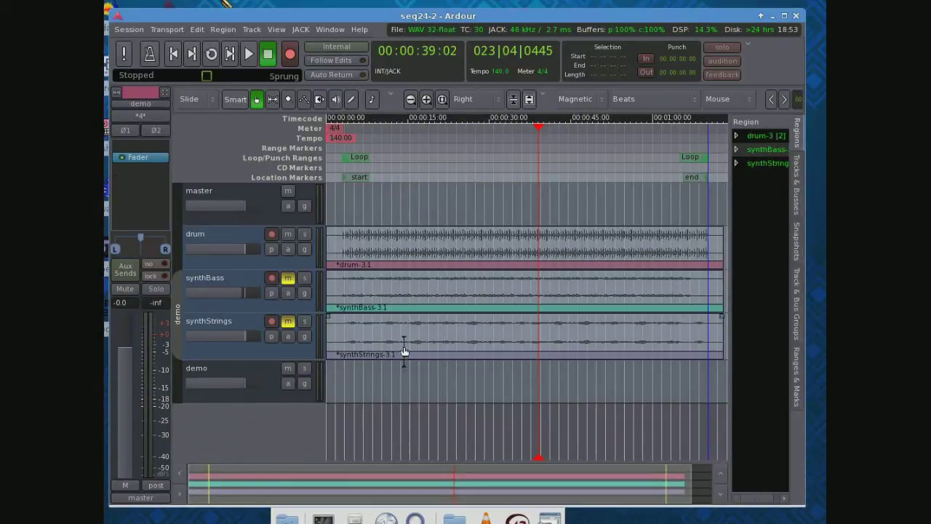
# Insert the LV2 Calf Flanger plugin after the fader on the demo subgroup bus.
pyautogui.rightClick(225, 371)
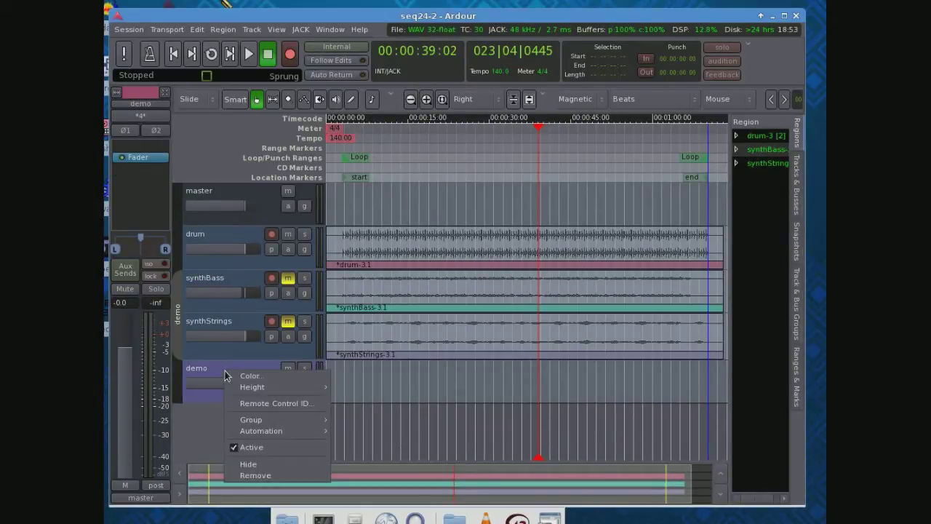
pyautogui.click(129, 177)
pyautogui.rightClick(130, 175)
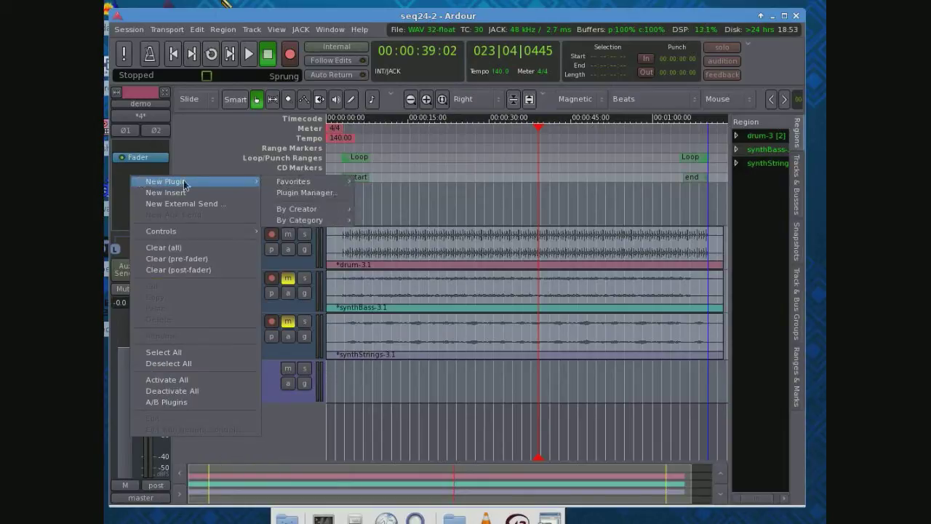
pyautogui.click(125, 199)
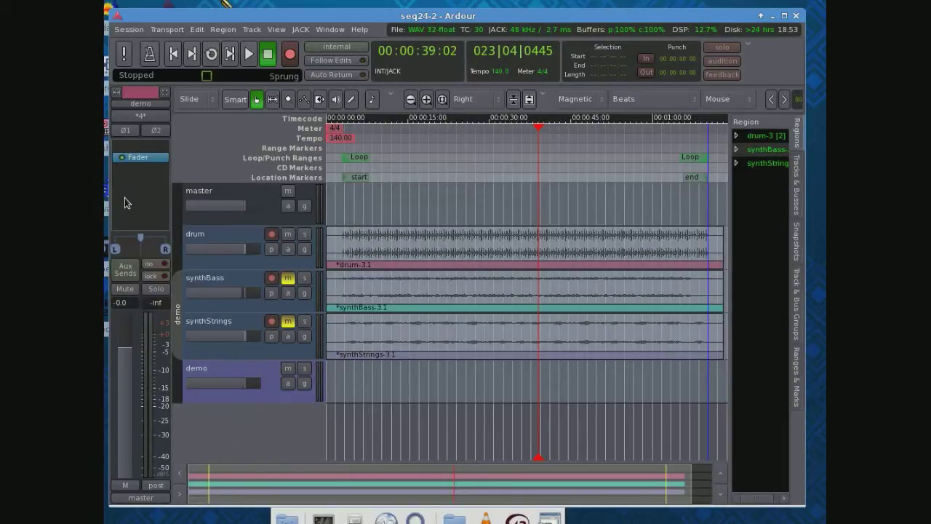
pyautogui.rightClick(133, 176)
pyautogui.moveTo(166, 188)
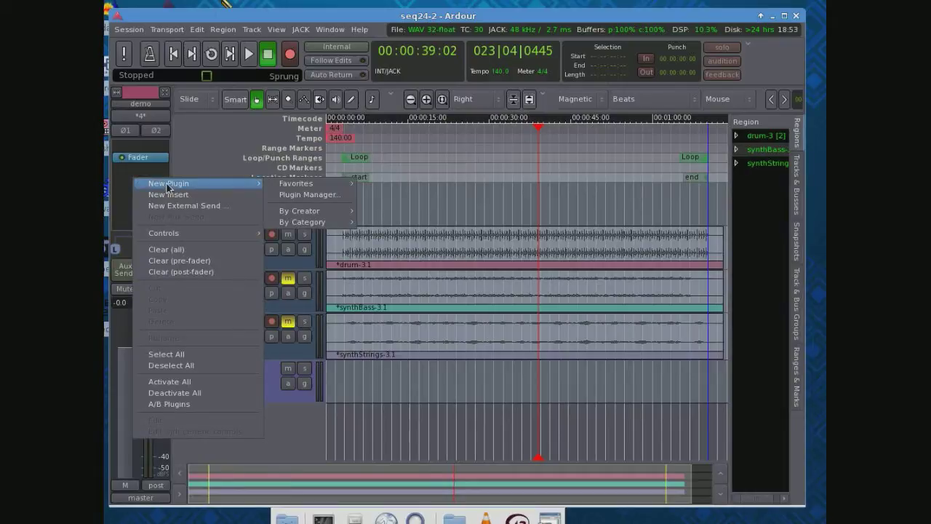
pyautogui.click(306, 195)
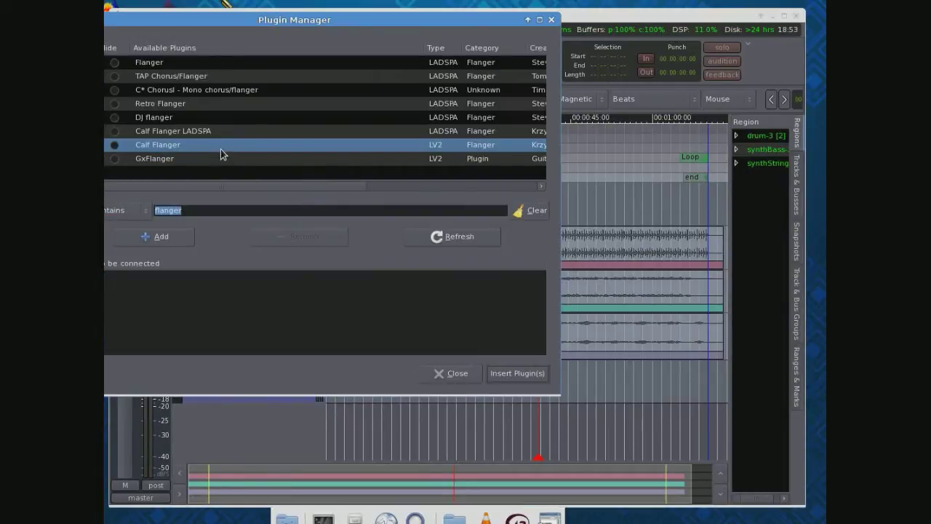
pyautogui.click(525, 375)
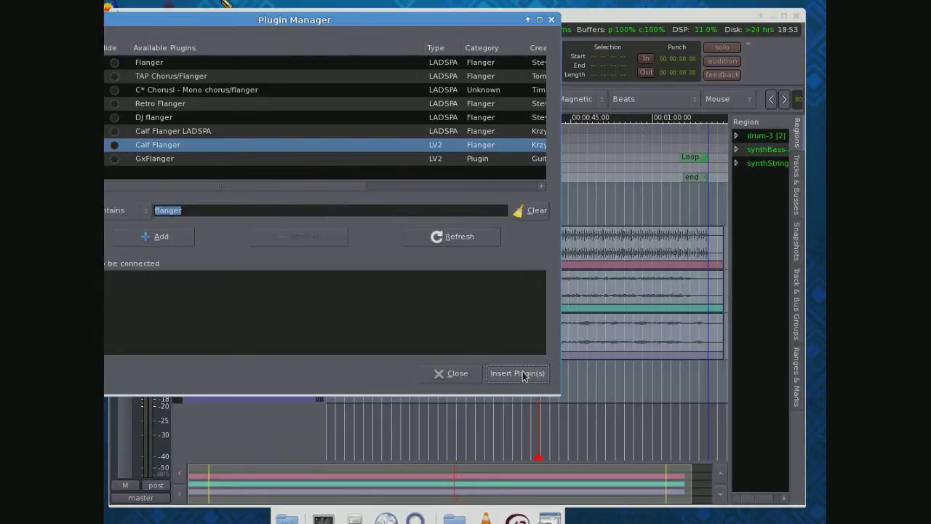
pyautogui.doubleClick(221, 147)
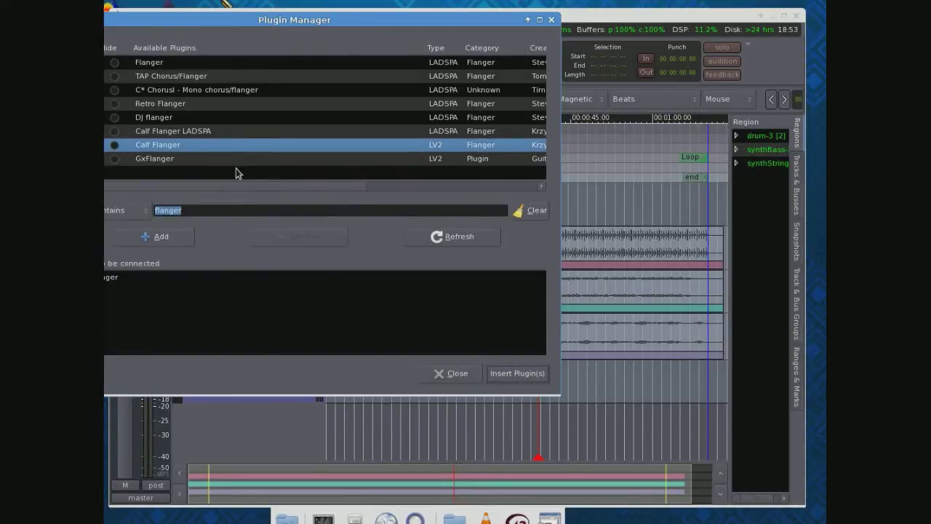
pyautogui.click(522, 373)
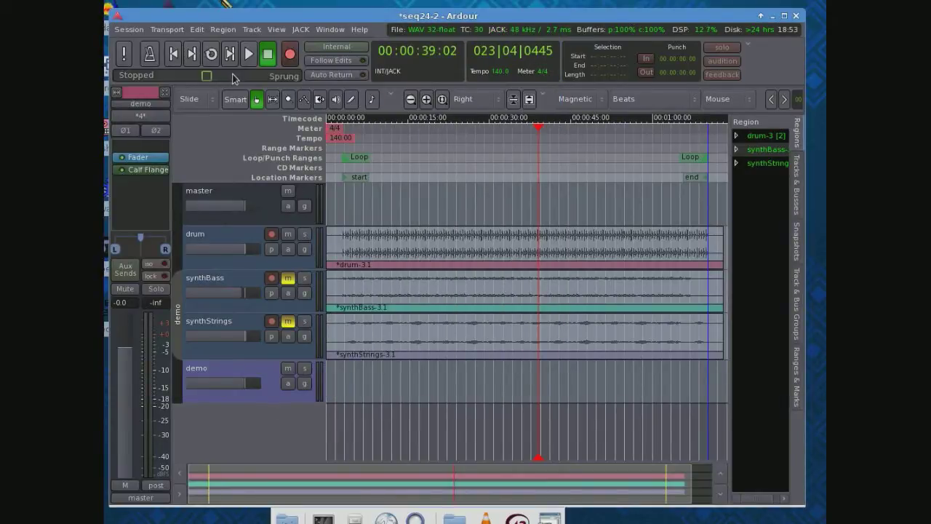
# Open the demo bus's Calf Flanger controls and turn its Amount down until the frequency response is flat.
pyautogui.doubleClick(156, 173)
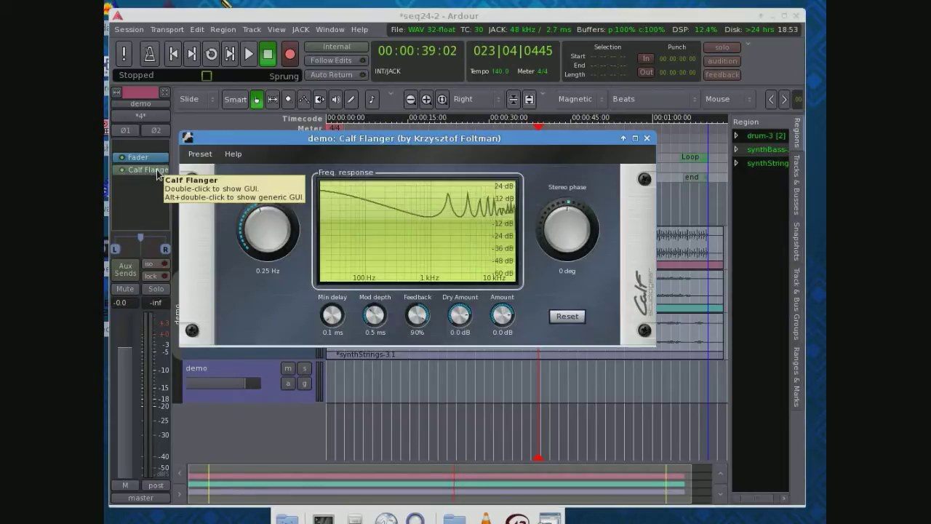
pyautogui.moveTo(339, 140); pyautogui.dragTo(231, 312)
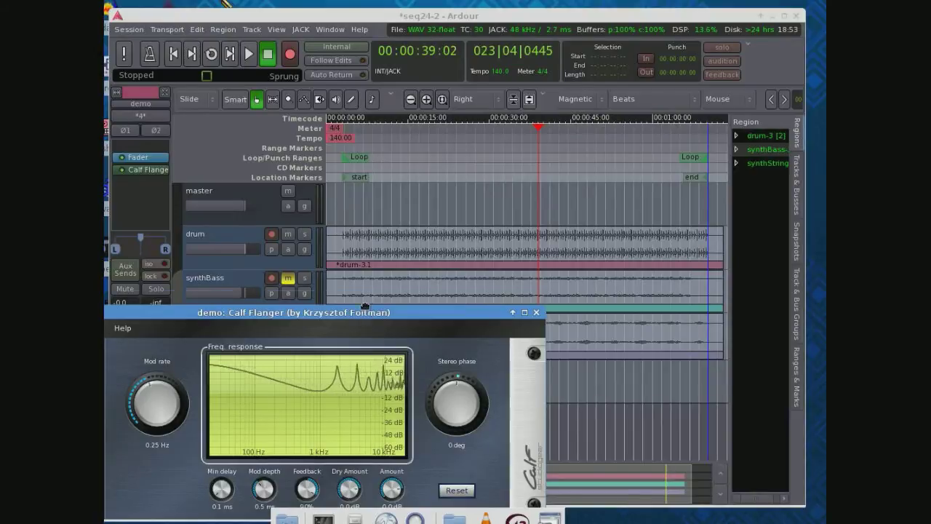
pyautogui.moveTo(364, 311); pyautogui.dragTo(366, 270)
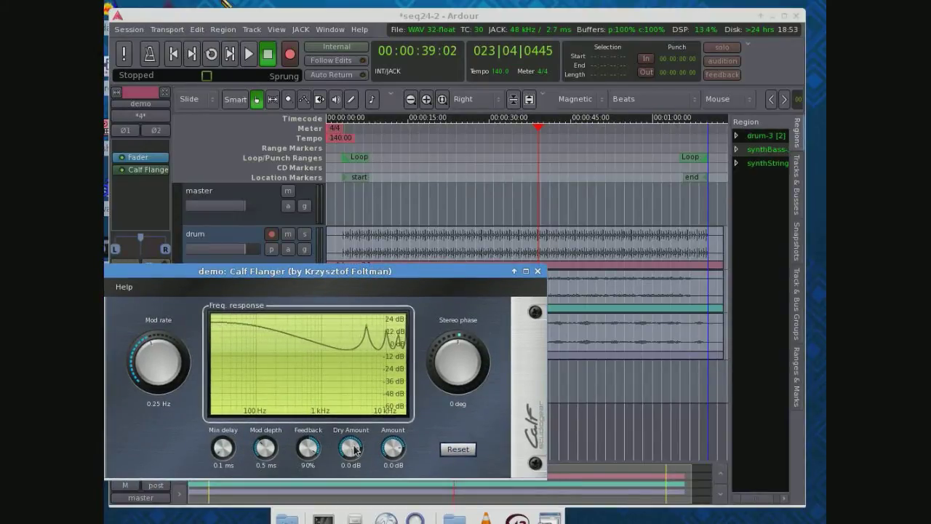
pyautogui.moveTo(393, 451); pyautogui.dragTo(424, 495)
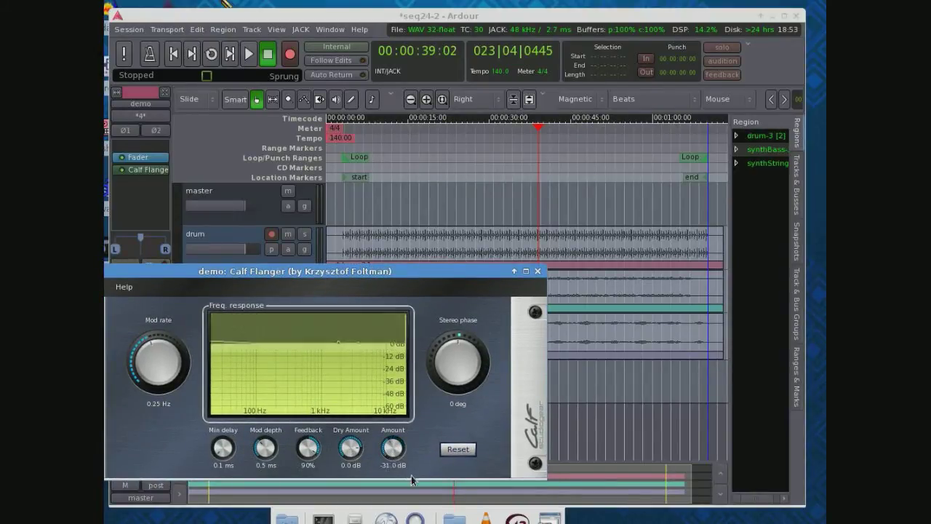
pyautogui.moveTo(325, 280); pyautogui.dragTo(376, 327)
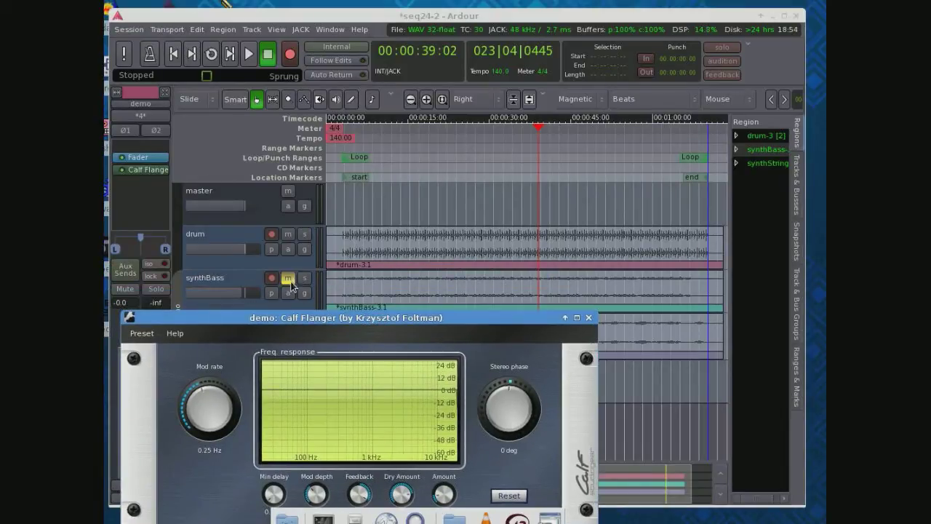
# Unmute the synthBass and synthStrings tracks and start playback with the flanger controls in view.
pyautogui.click(287, 277)
pyautogui.click(291, 325)
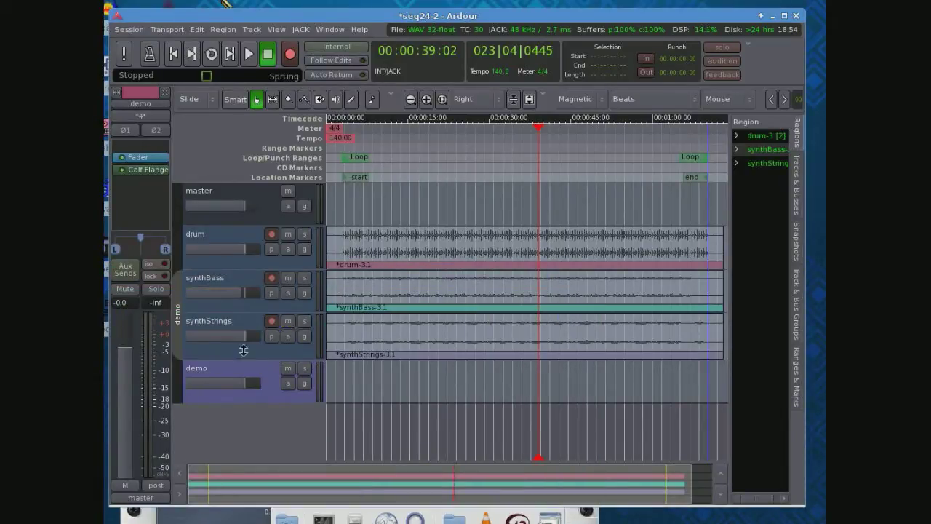
pyautogui.click(184, 519)
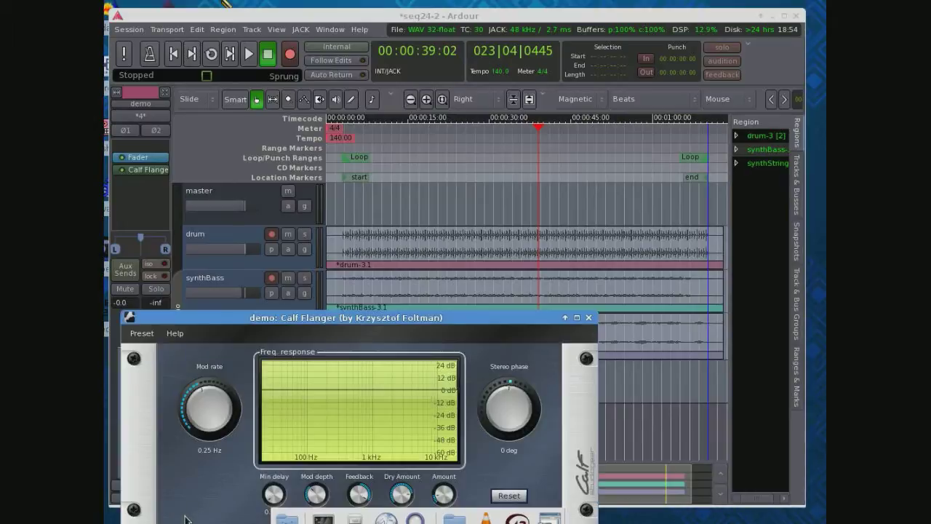
pyautogui.click(248, 53)
pyautogui.click(207, 518)
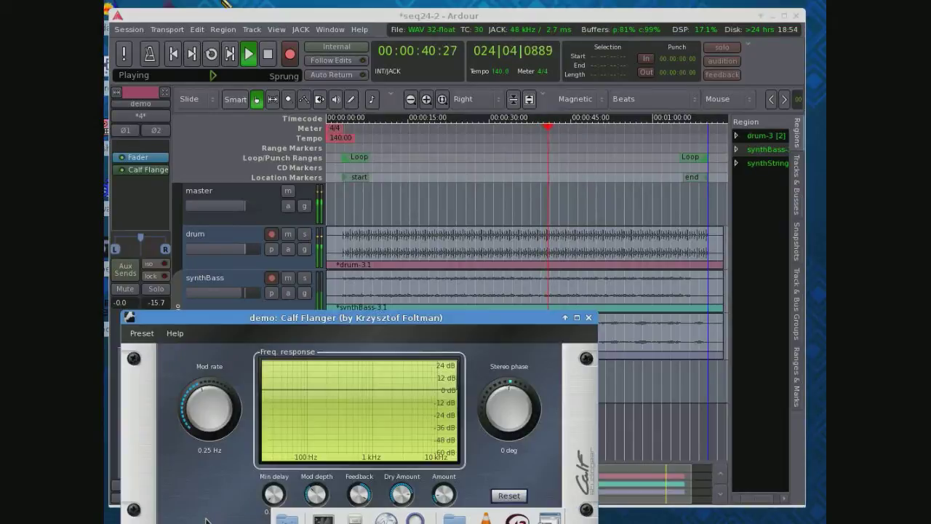
# Raise the demo bus flanger's Amount to 0.7 dB during playback.
pyautogui.moveTo(325, 318); pyautogui.dragTo(489, 362)
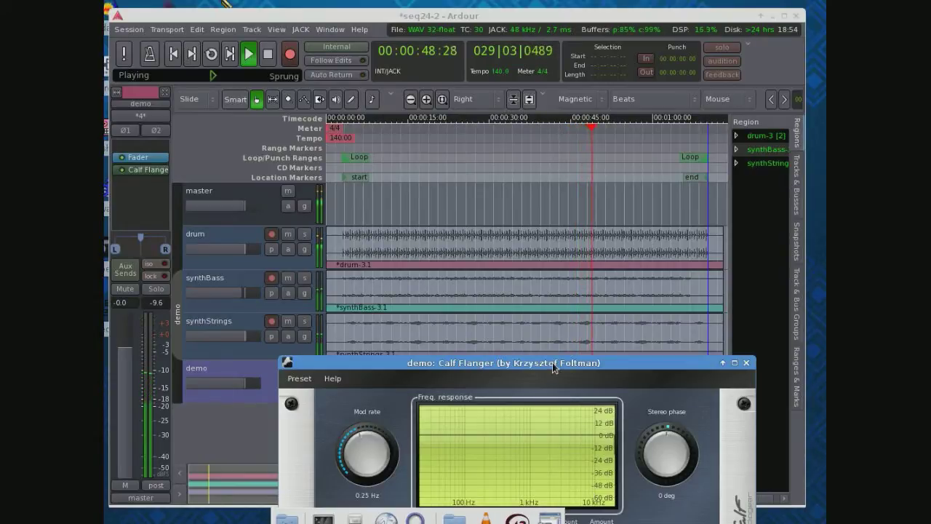
pyautogui.moveTo(551, 364); pyautogui.dragTo(536, 299)
pyautogui.scroll(5, 586, 476)
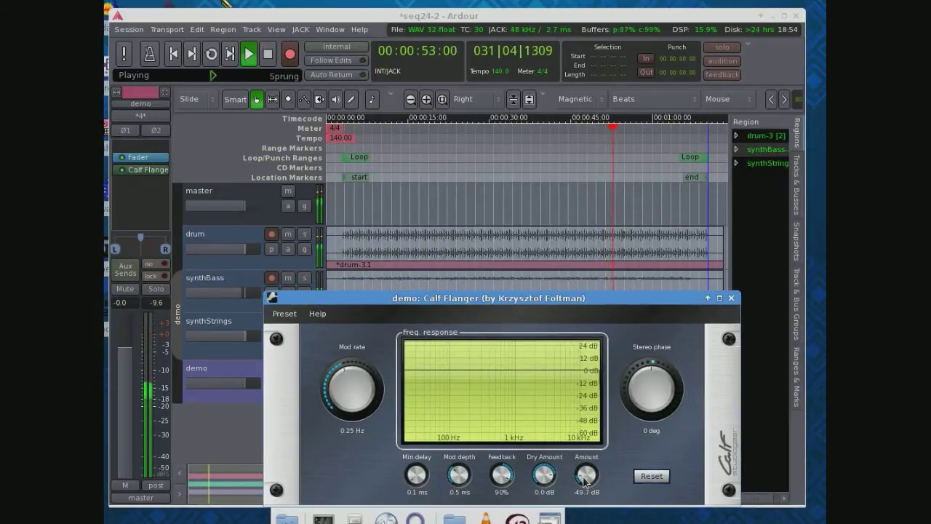
pyautogui.moveTo(584, 475); pyautogui.dragTo(580, 435)
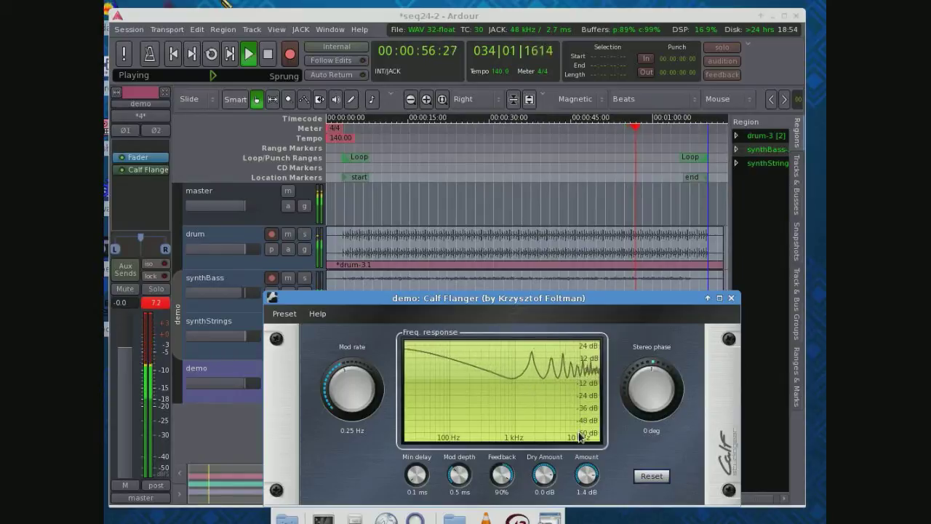
pyautogui.moveTo(579, 435); pyautogui.dragTo(579, 434)
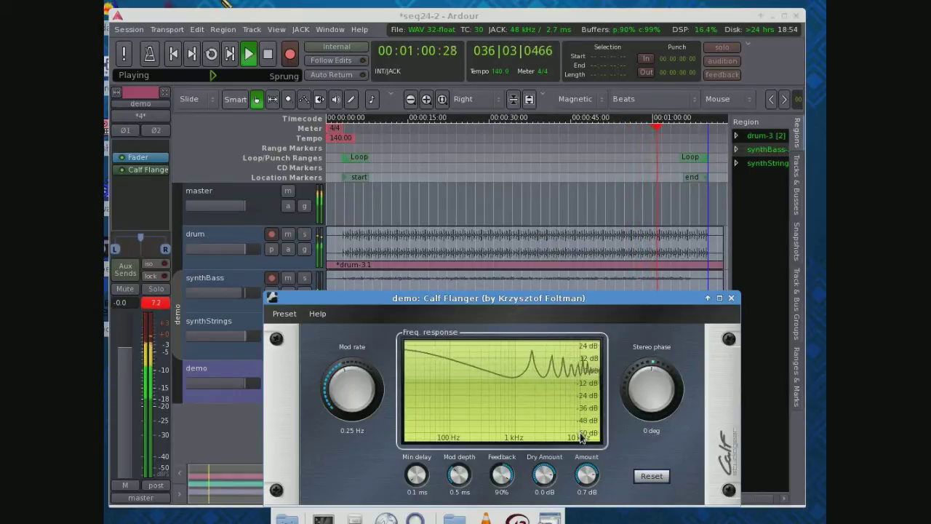
# Set the flanger's Min delay to about 0.26 ms and Stereo phase to 309.6 deg, and stop playback.
pyautogui.moveTo(420, 486); pyautogui.dragTo(413, 464)
pyautogui.moveTo(654, 413); pyautogui.dragTo(671, 396)
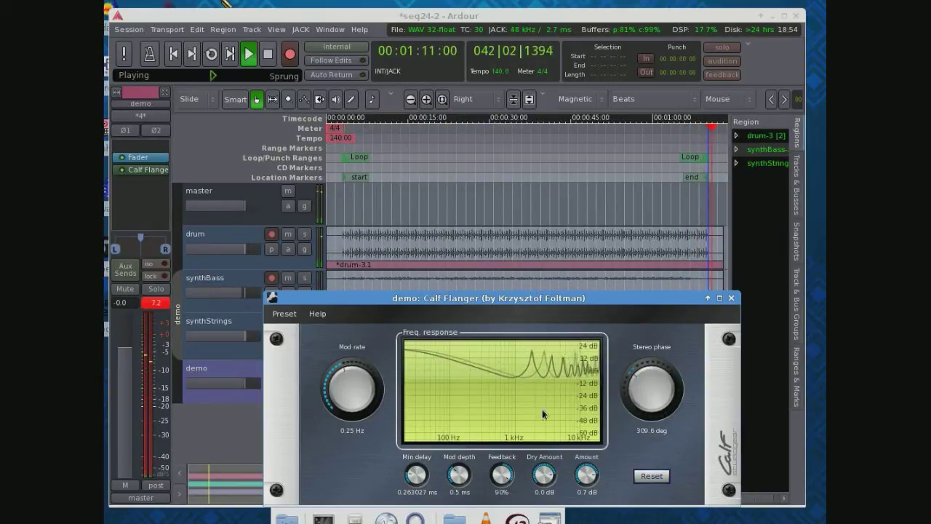
pyautogui.click(267, 54)
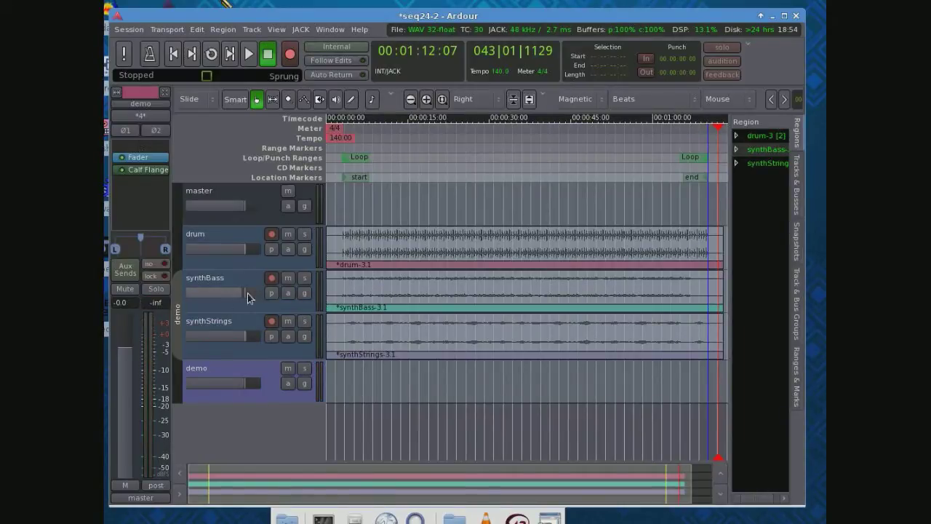
# Examine the available bus, track, miscellaneous and hardware sources and destinations in the Audio Connection Manager.
pyautogui.click(234, 240)
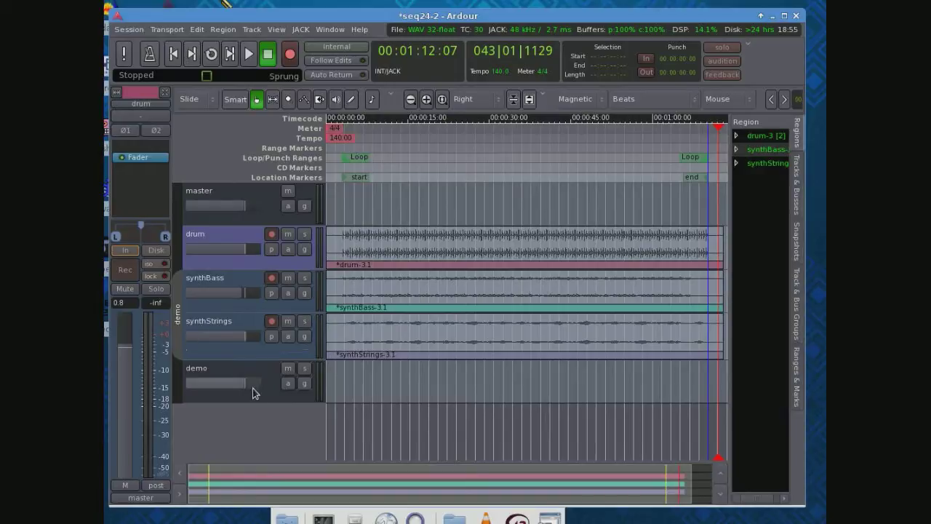
pyautogui.click(160, 500)
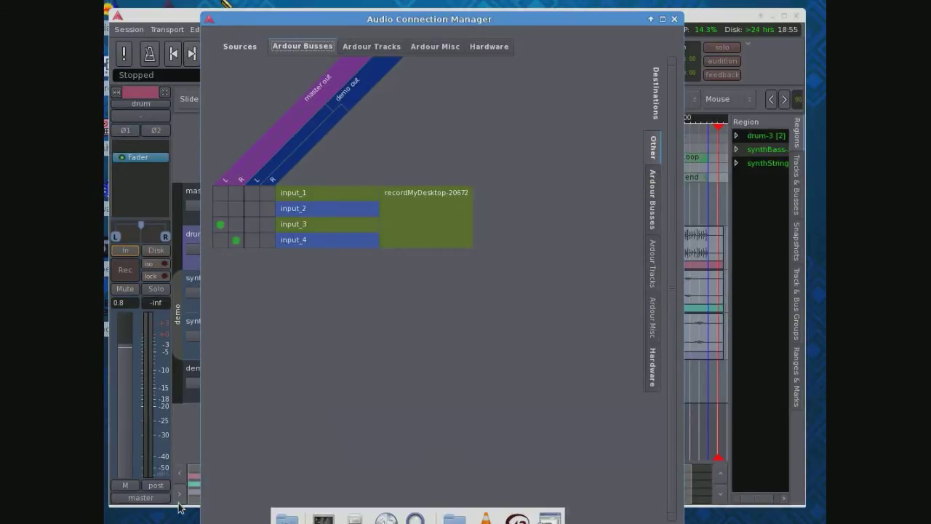
pyautogui.moveTo(400, 19); pyautogui.dragTo(442, 50)
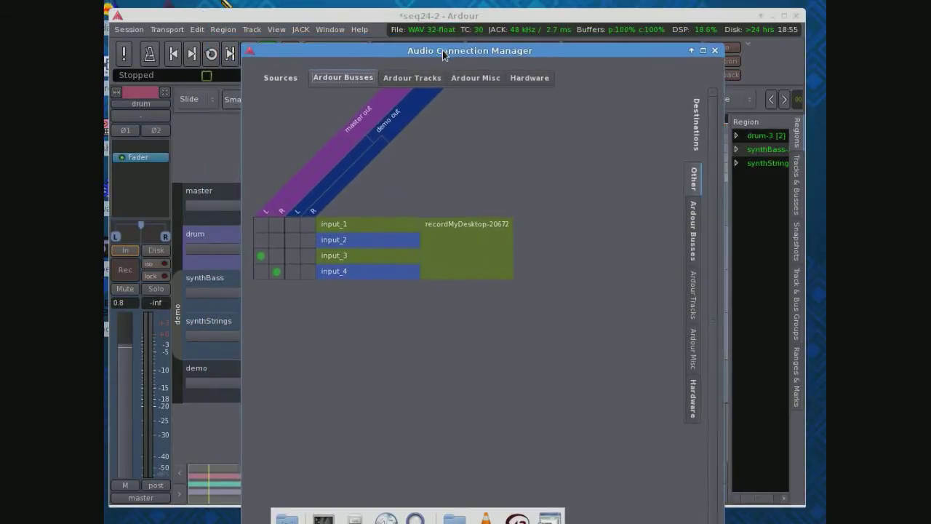
pyautogui.click(400, 80)
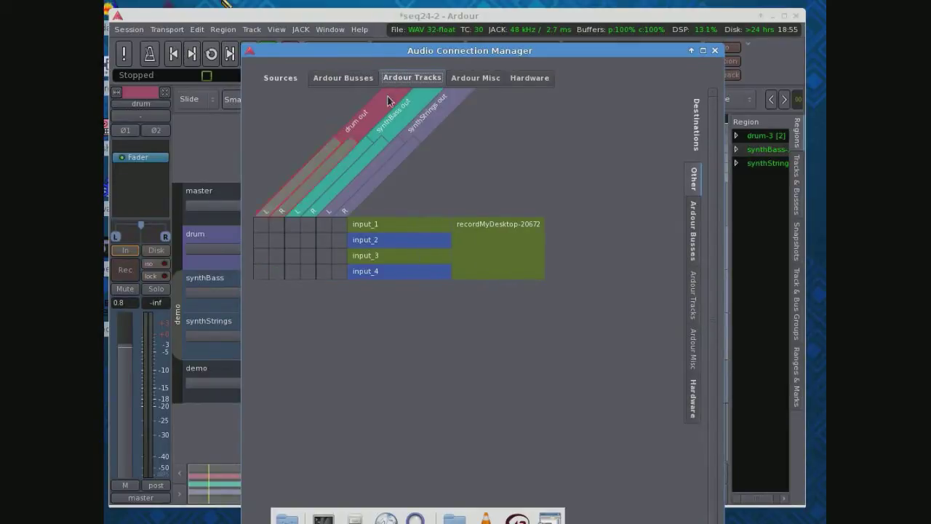
pyautogui.click(477, 79)
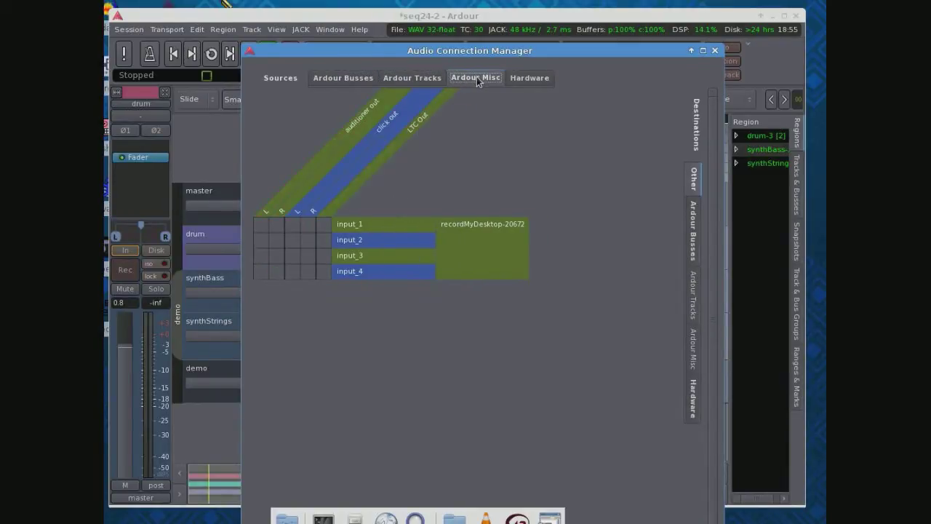
pyautogui.click(527, 78)
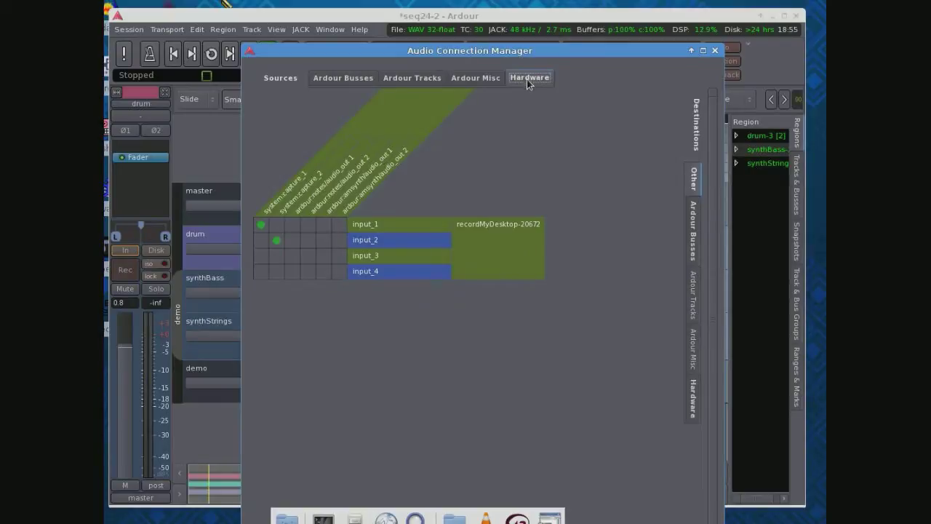
pyautogui.click(694, 232)
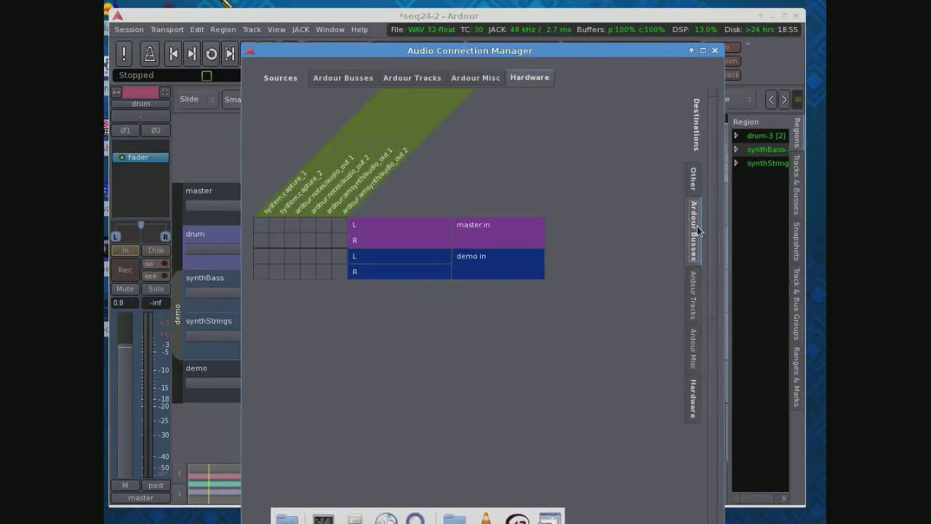
pyautogui.click(694, 293)
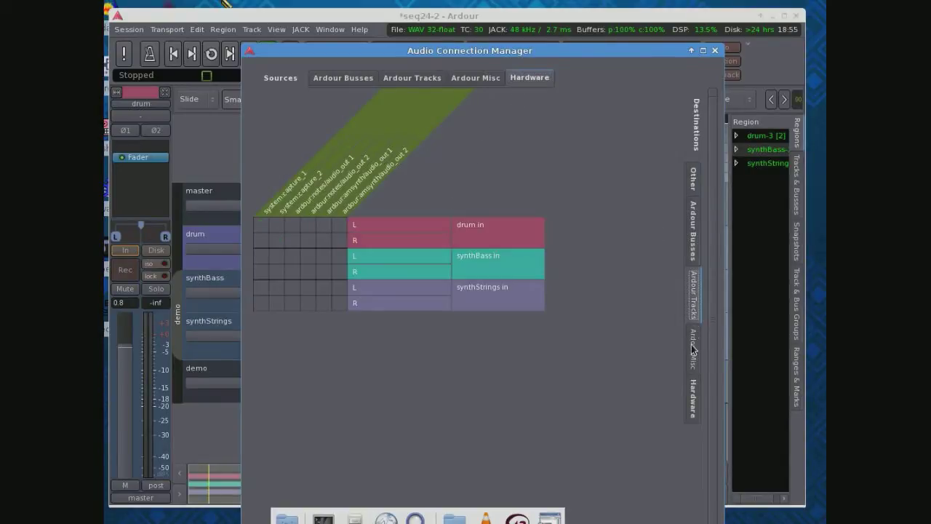
pyautogui.click(693, 349)
pyautogui.click(698, 317)
pyautogui.click(696, 240)
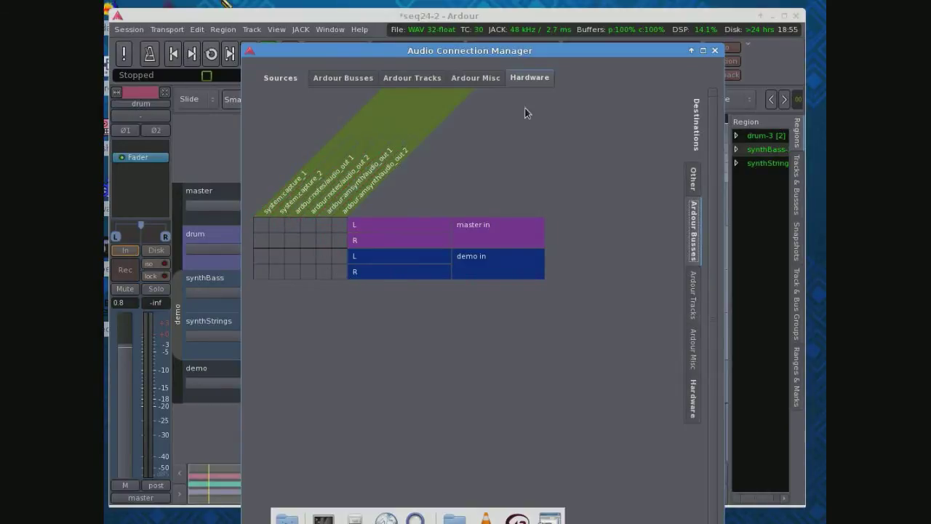
pyautogui.click(716, 50)
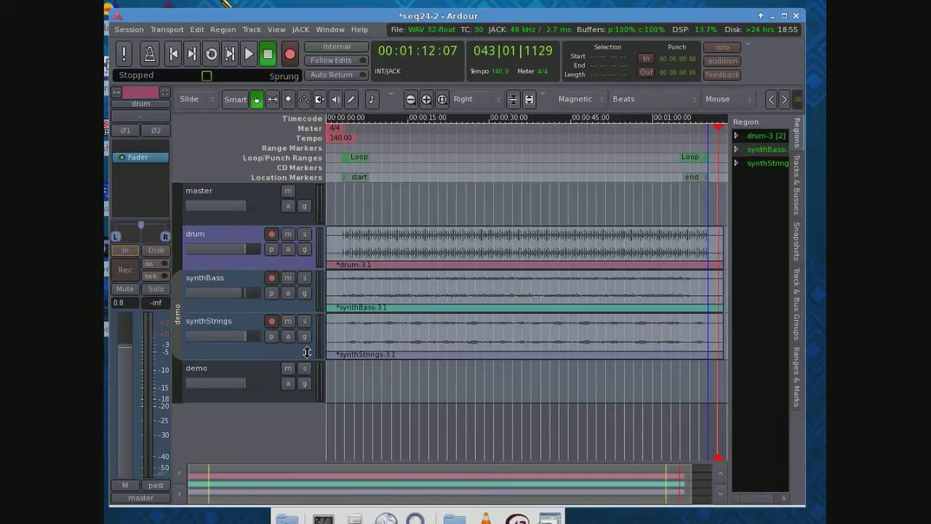
# Widen the mixer window to show every strip and lower the drum track's fader to -6.5 dB.
pyautogui.hotkey('alt', 'm')
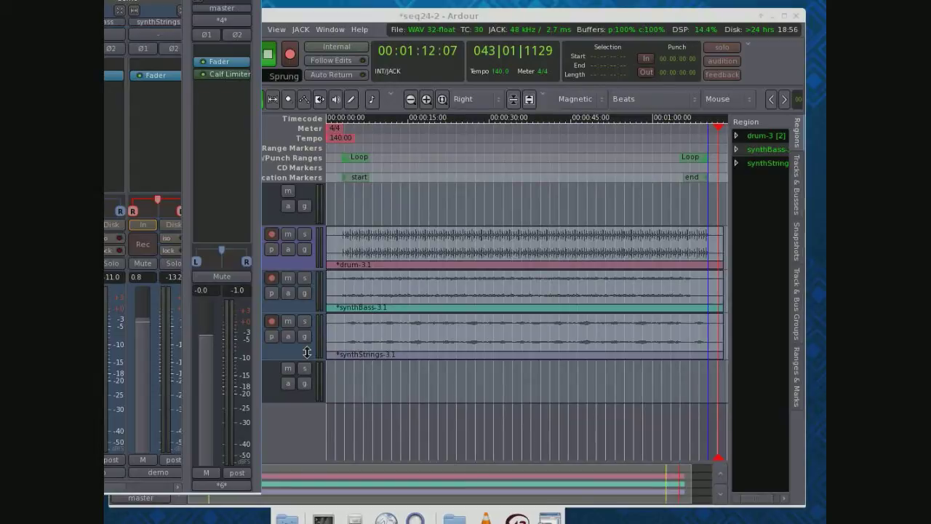
pyautogui.moveTo(146, 9); pyautogui.dragTo(458, 20)
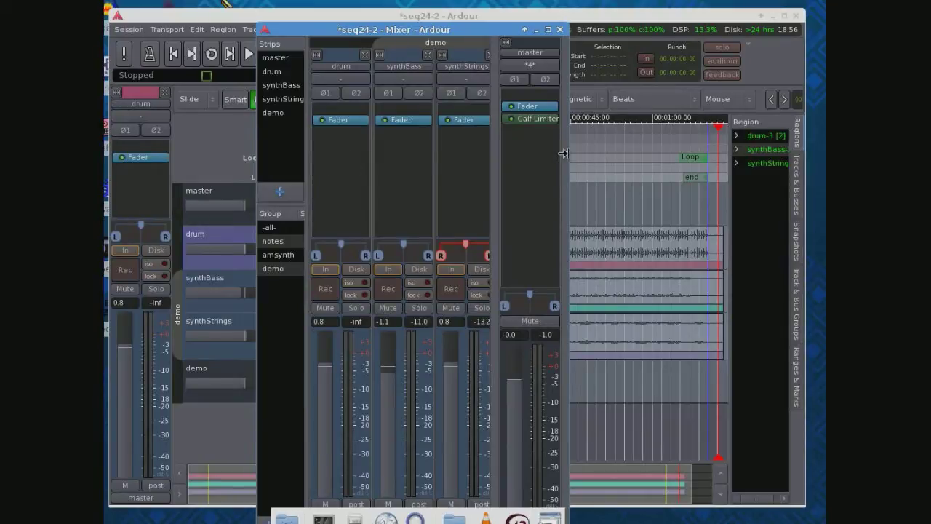
pyautogui.moveTo(566, 153); pyautogui.dragTo(715, 152)
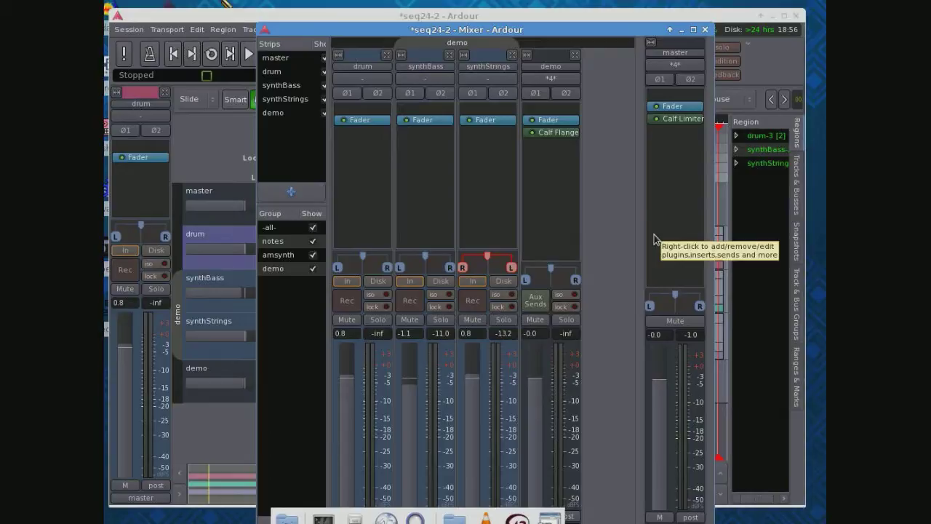
pyautogui.moveTo(585, 41); pyautogui.dragTo(544, 9)
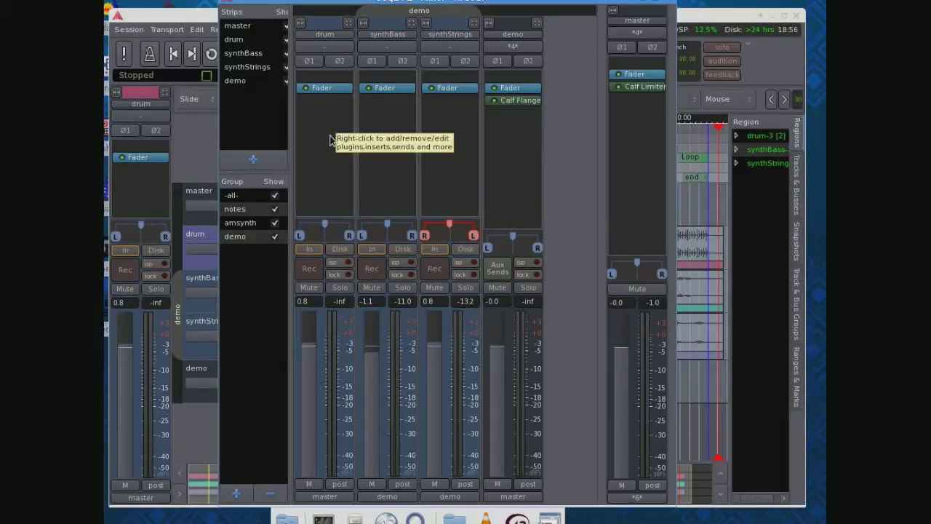
pyautogui.moveTo(313, 355); pyautogui.dragTo(314, 390)
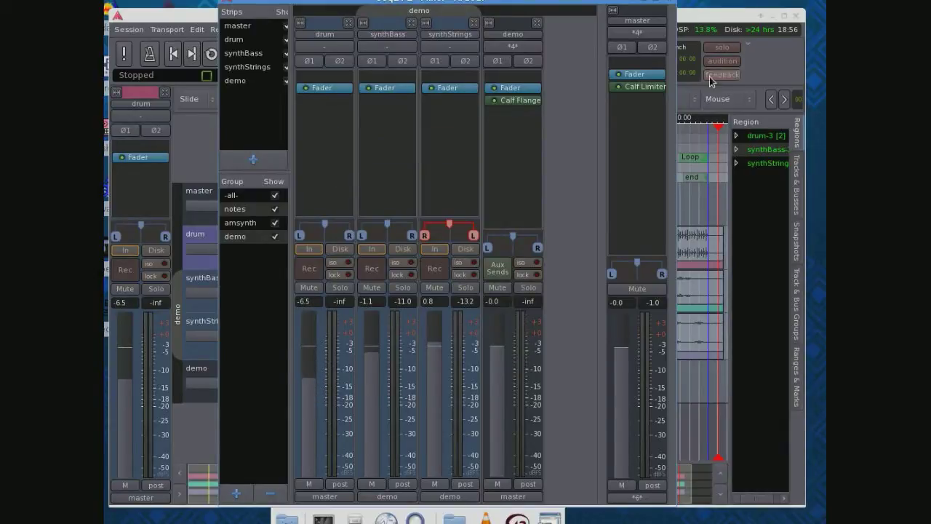
pyautogui.click(671, 4)
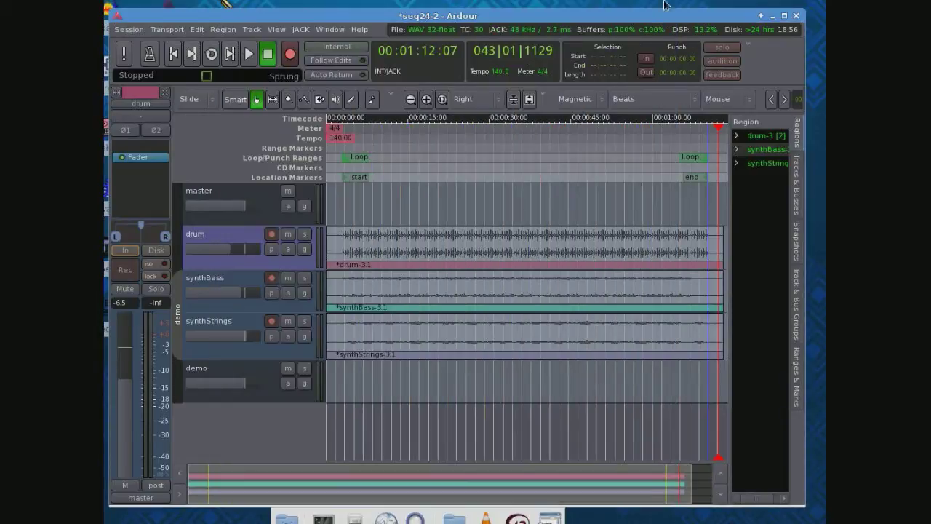